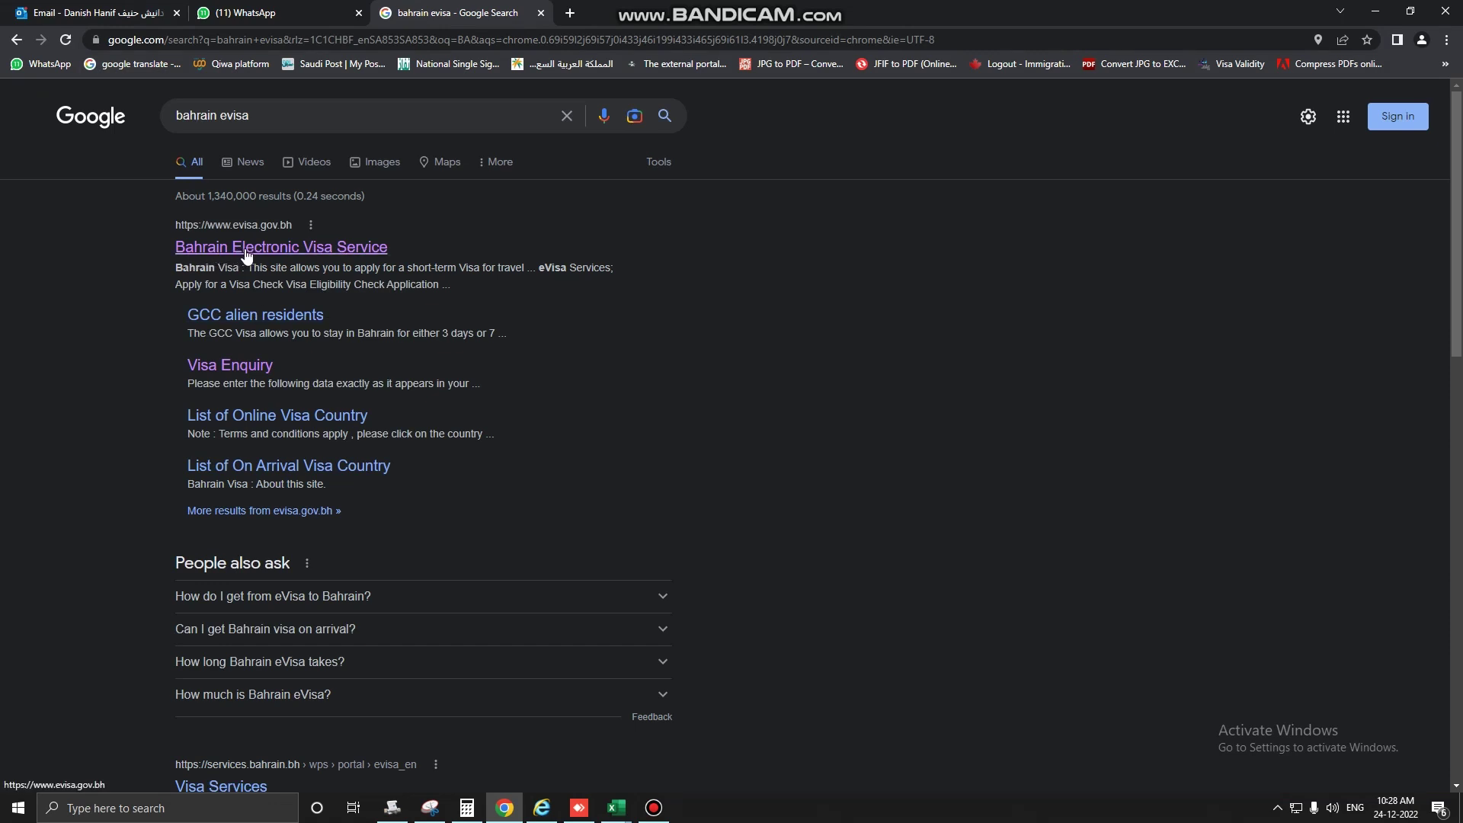
Go to the Bahrain Electronic Visa Service site and start a new visa application under Visa Services.
left_click(346, 252)
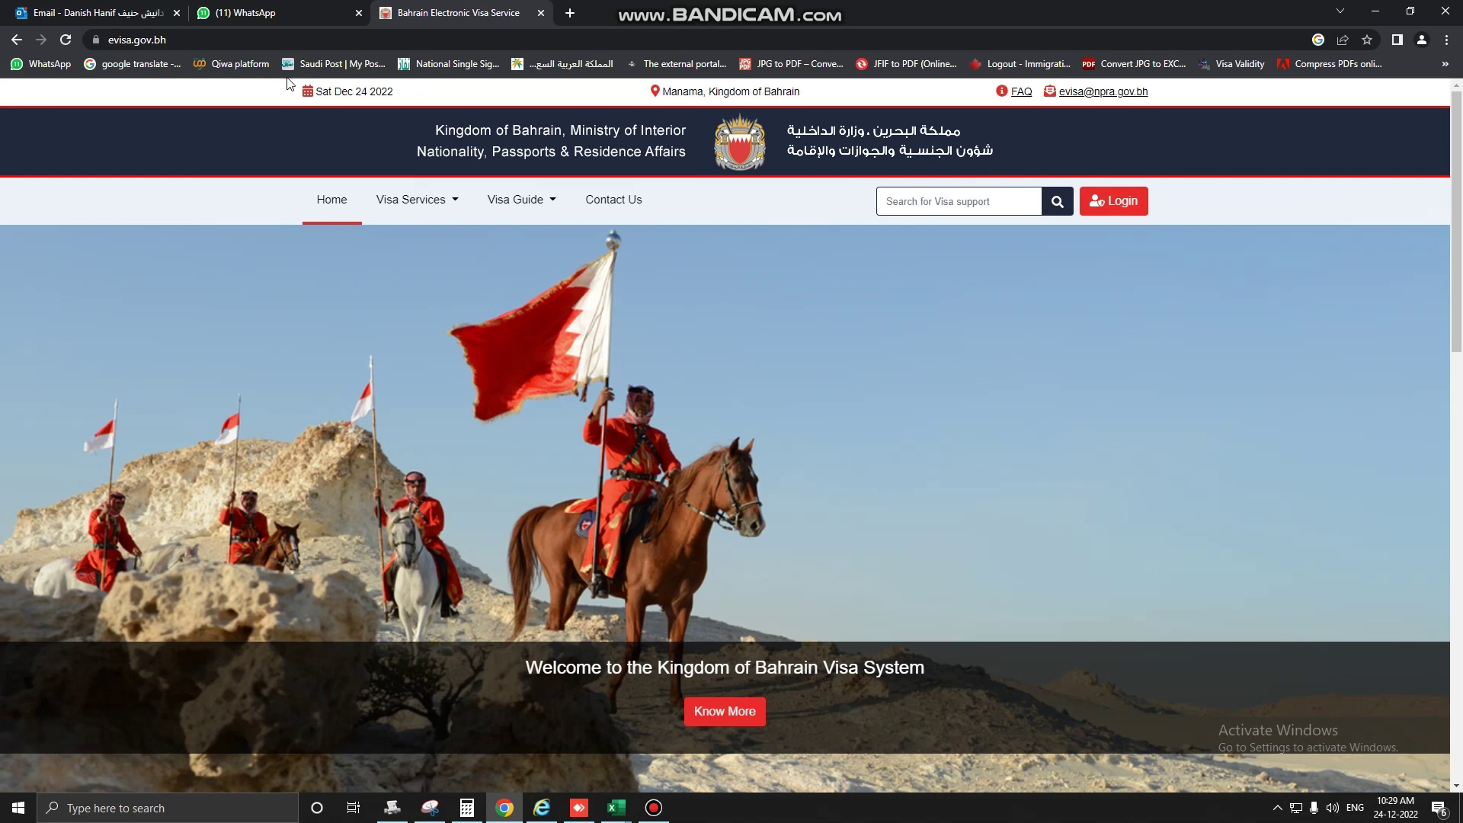
mouse_move(410, 214)
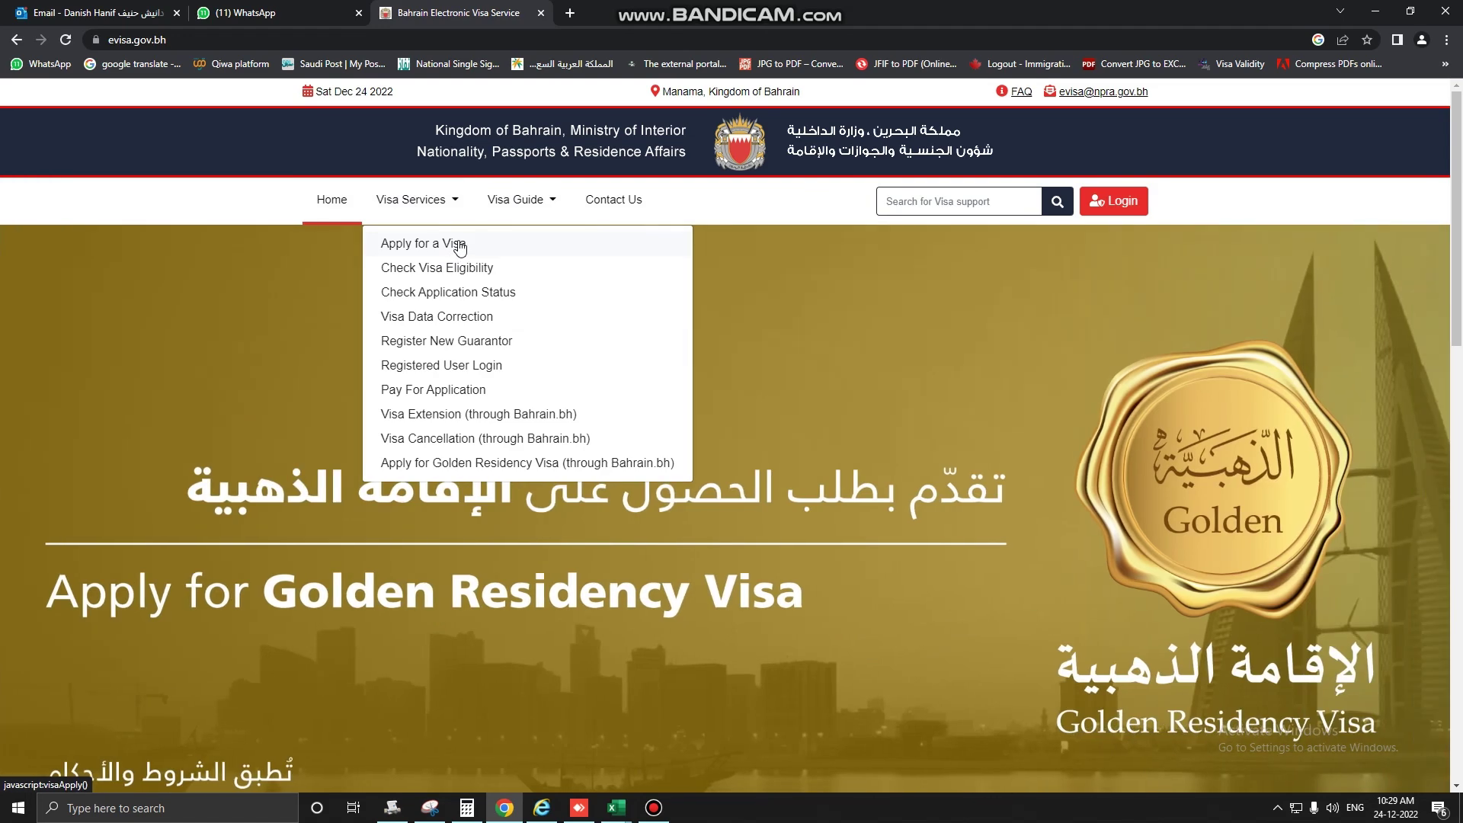
left_click(460, 244)
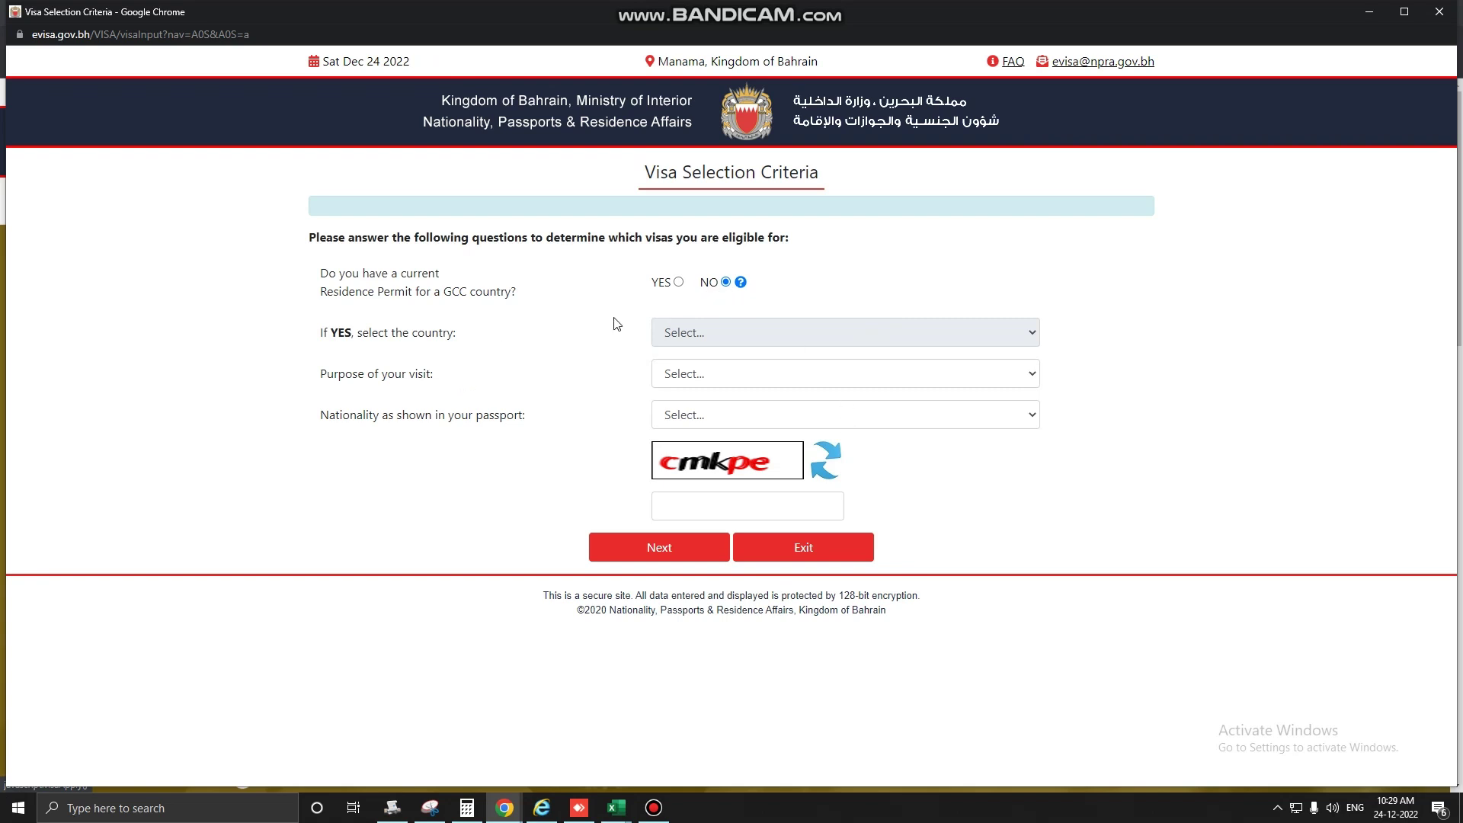
Answer No to the GCC residence permit question and choose Tourism with Transit as the purpose.
left_click(677, 282)
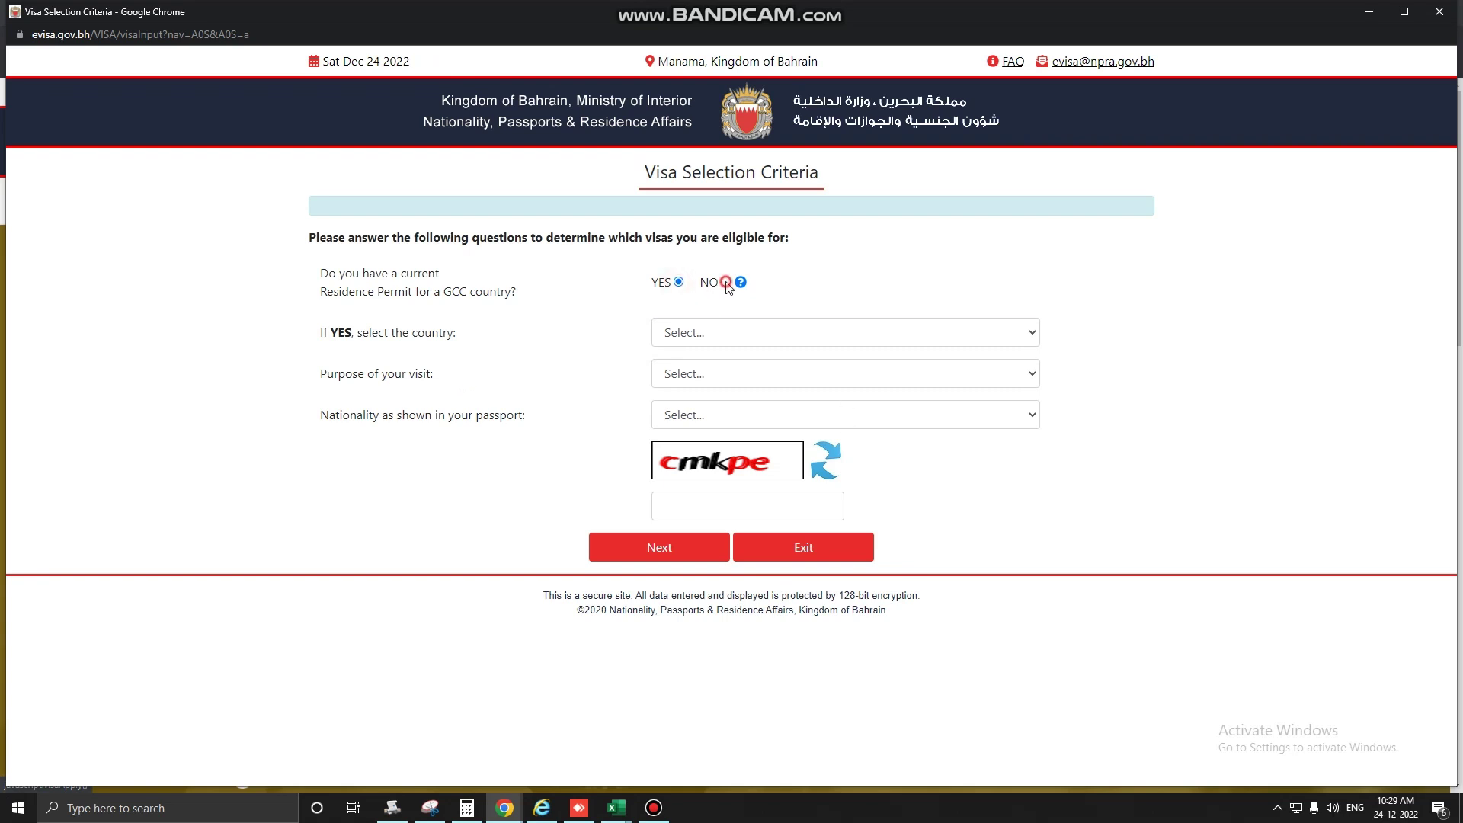
left_click(725, 282)
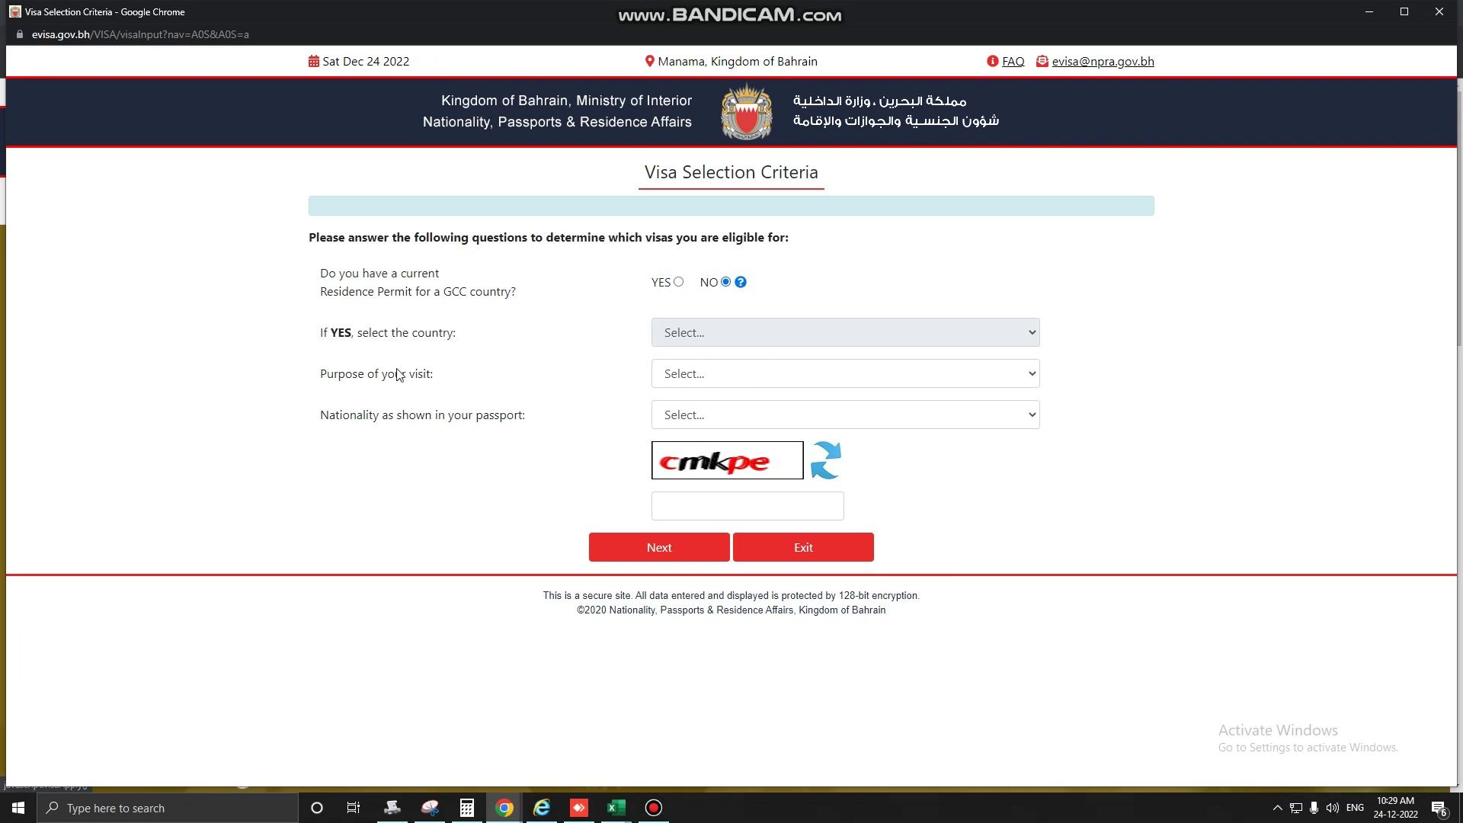
left_click(1003, 375)
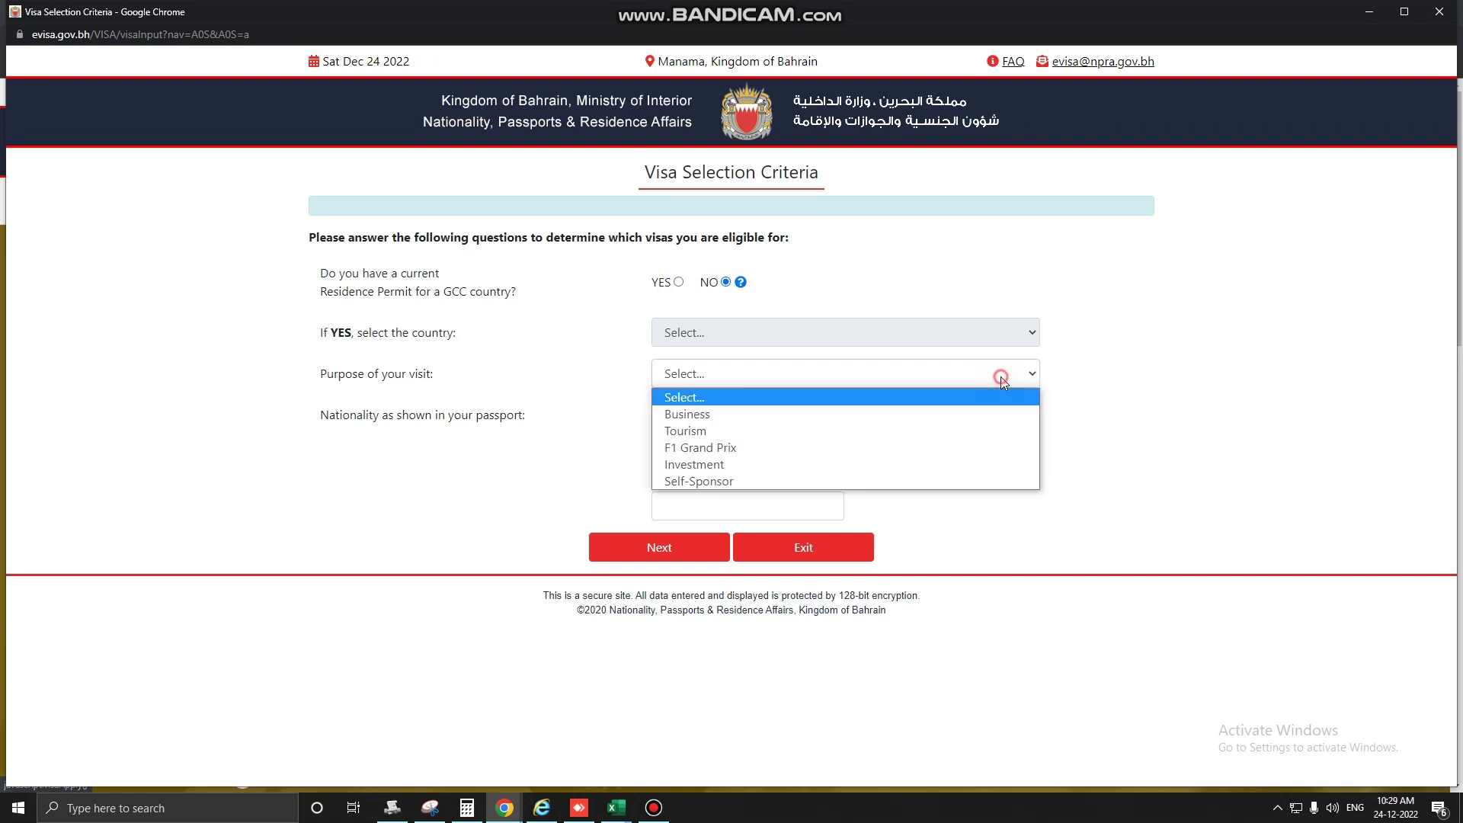
left_click(727, 432)
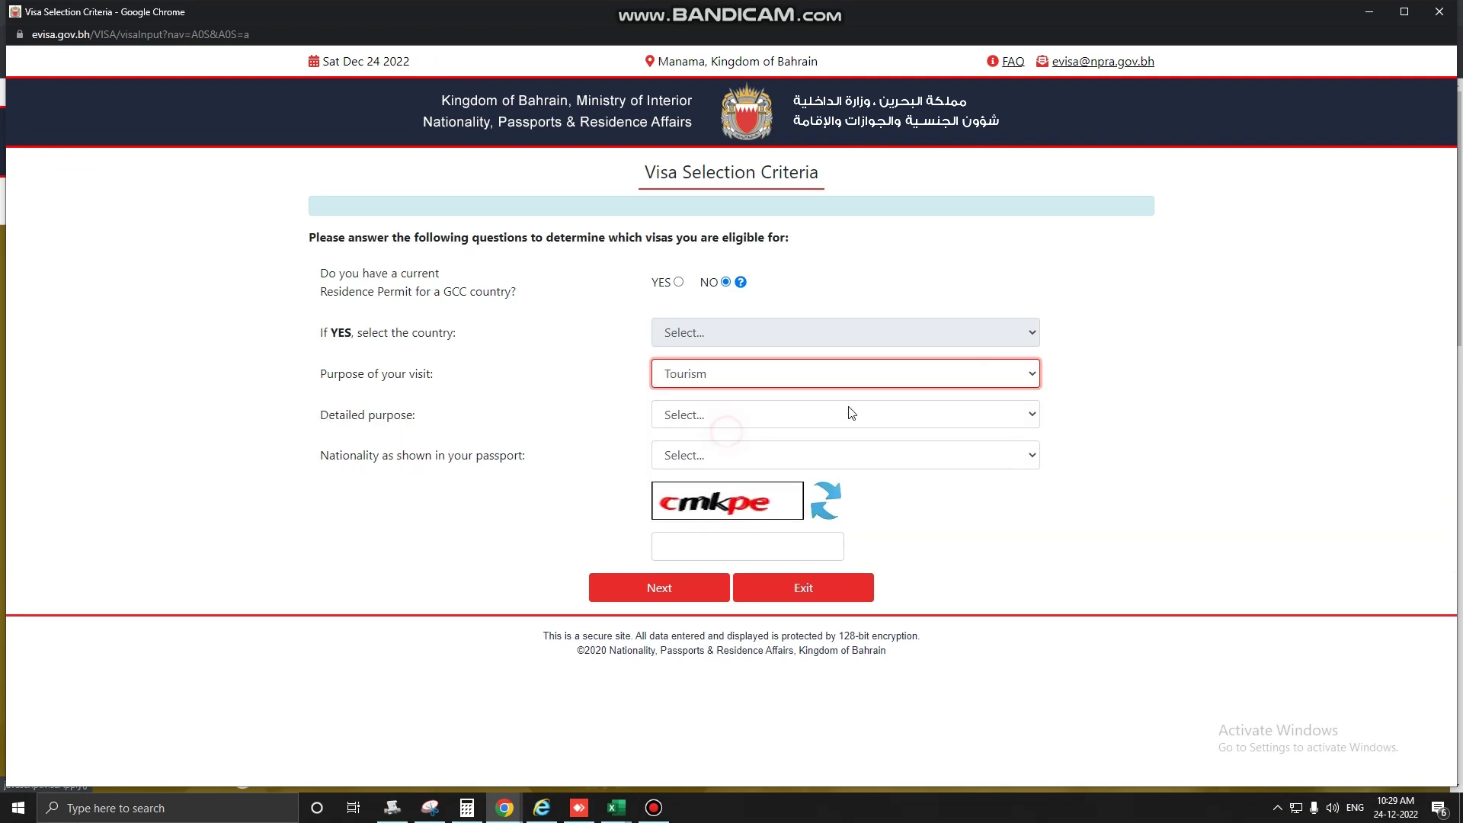
left_click(925, 414)
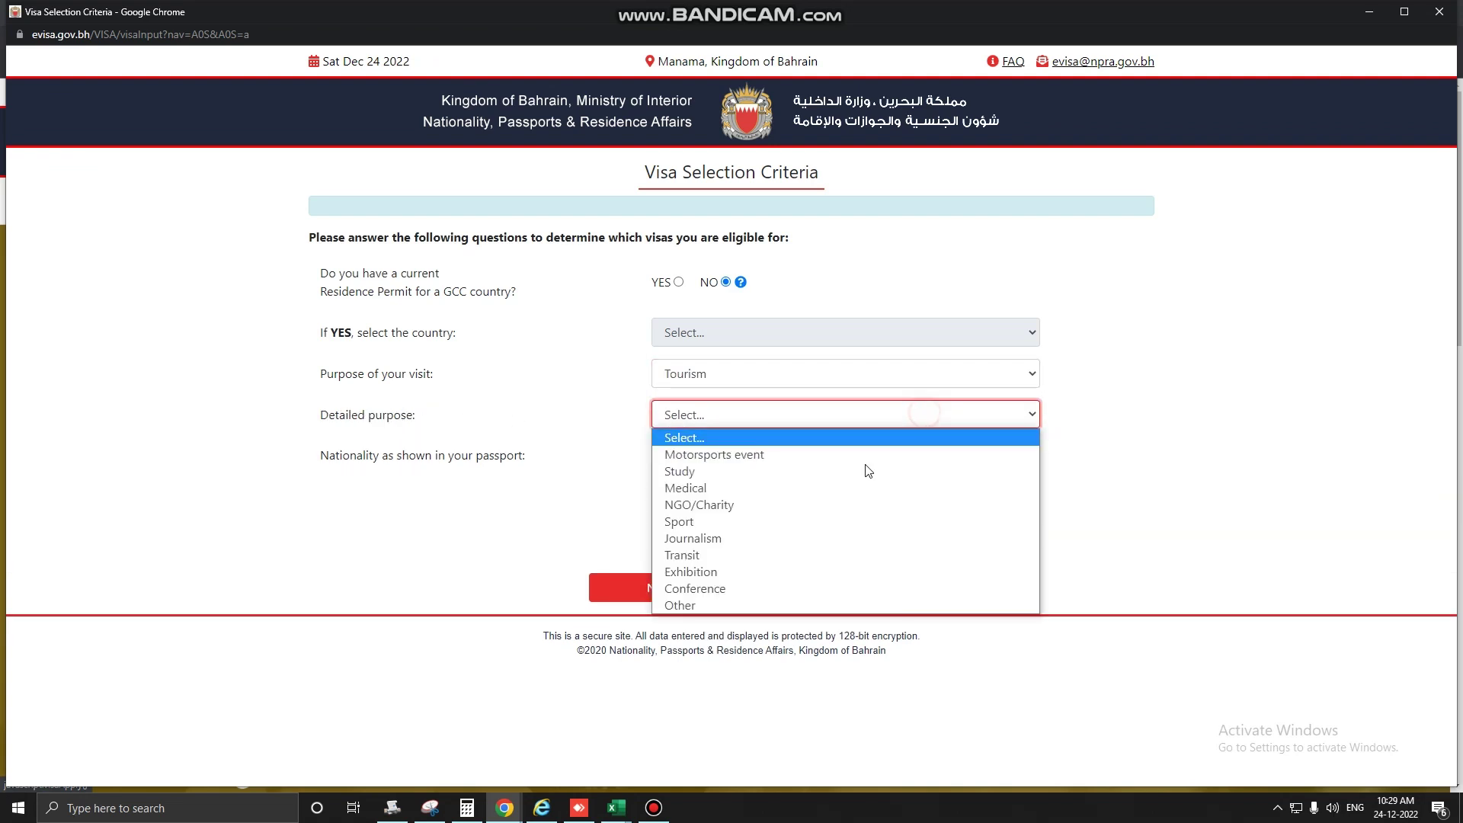
left_click(712, 555)
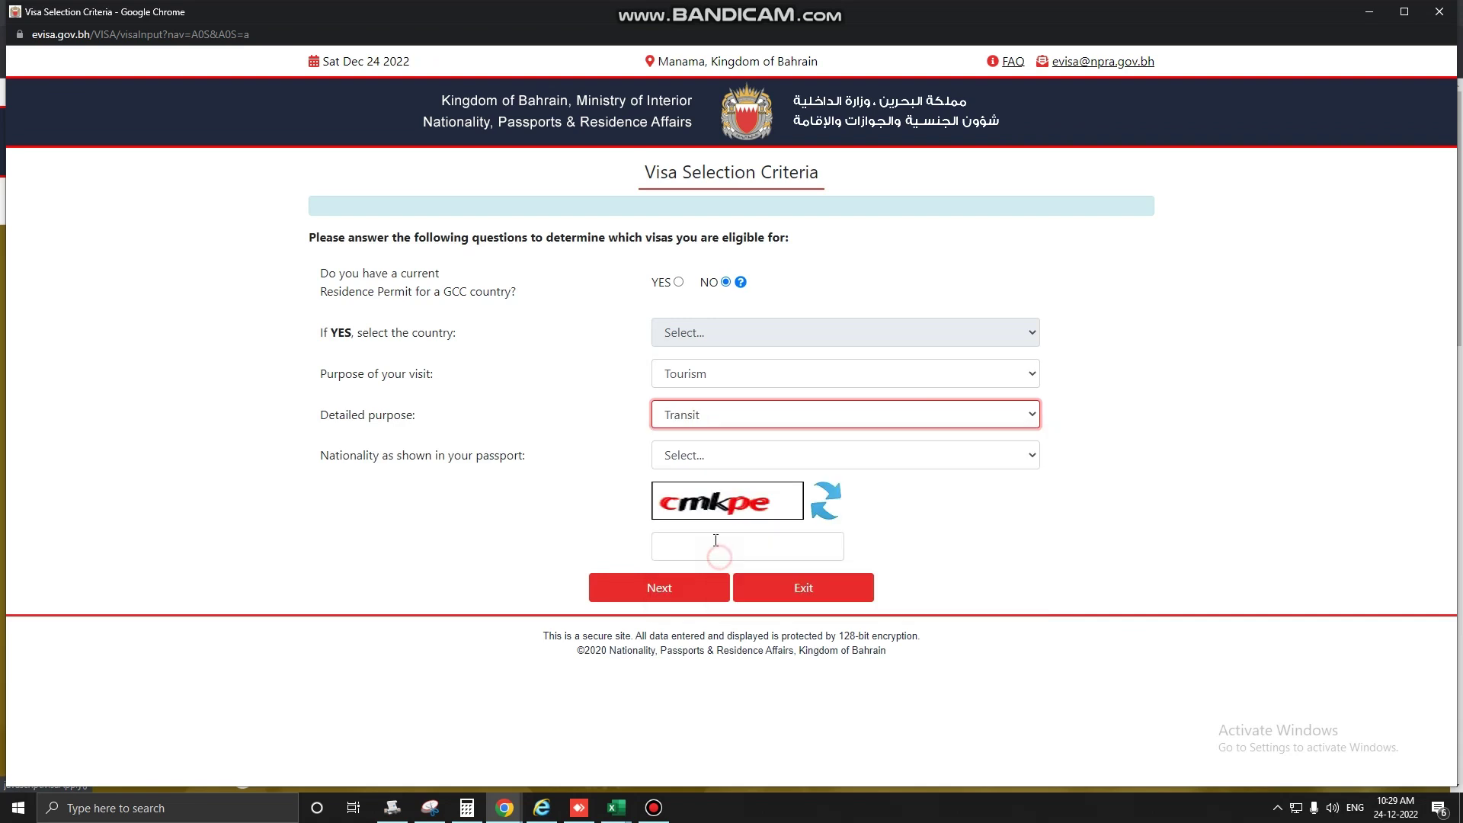
Set nationality to India, enter the captcha and submit the eligibility answers.
left_click(817, 461)
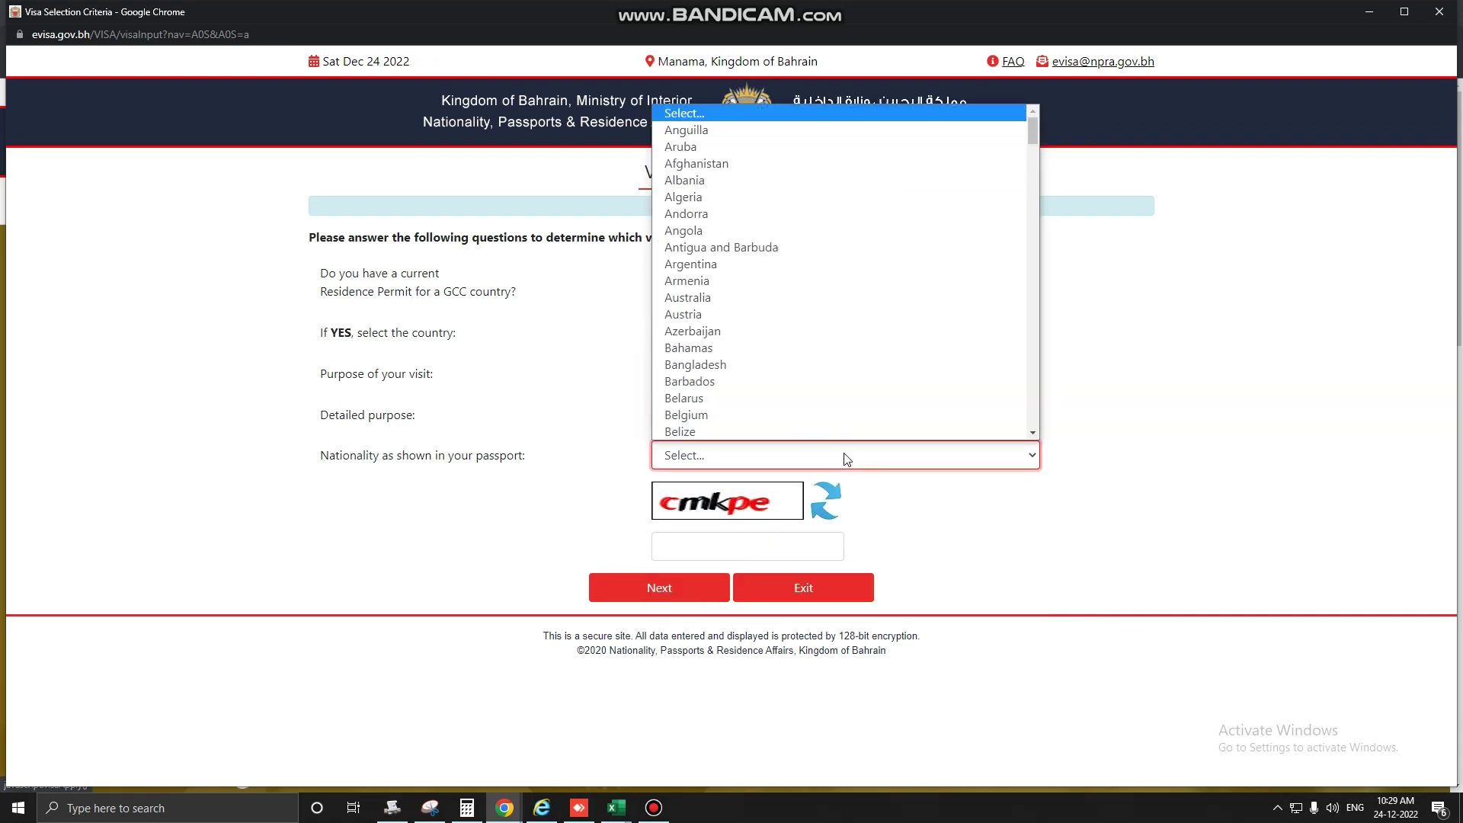
type("india")
key("Return")
left_click(717, 541)
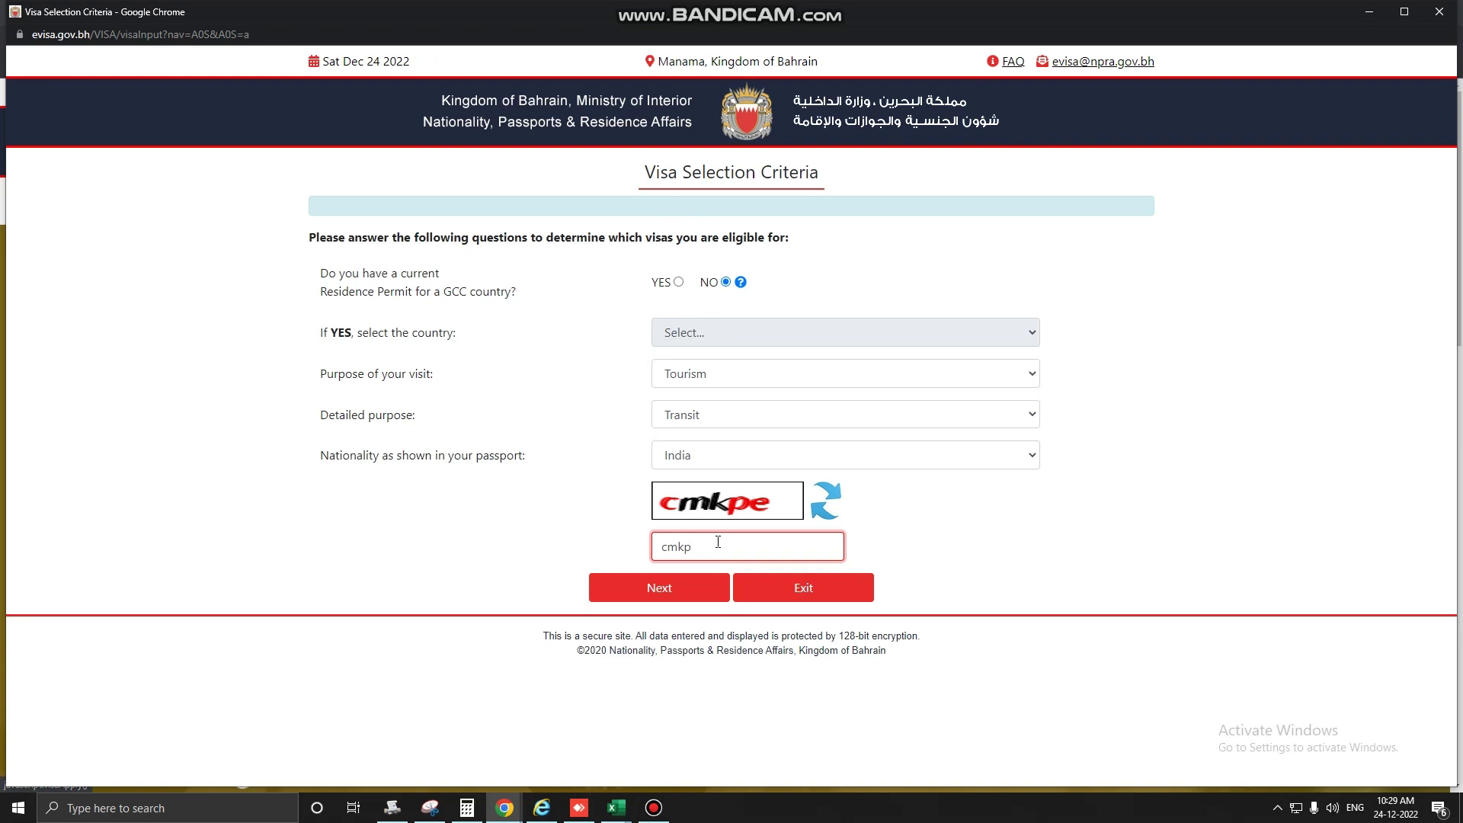
left_click(695, 588)
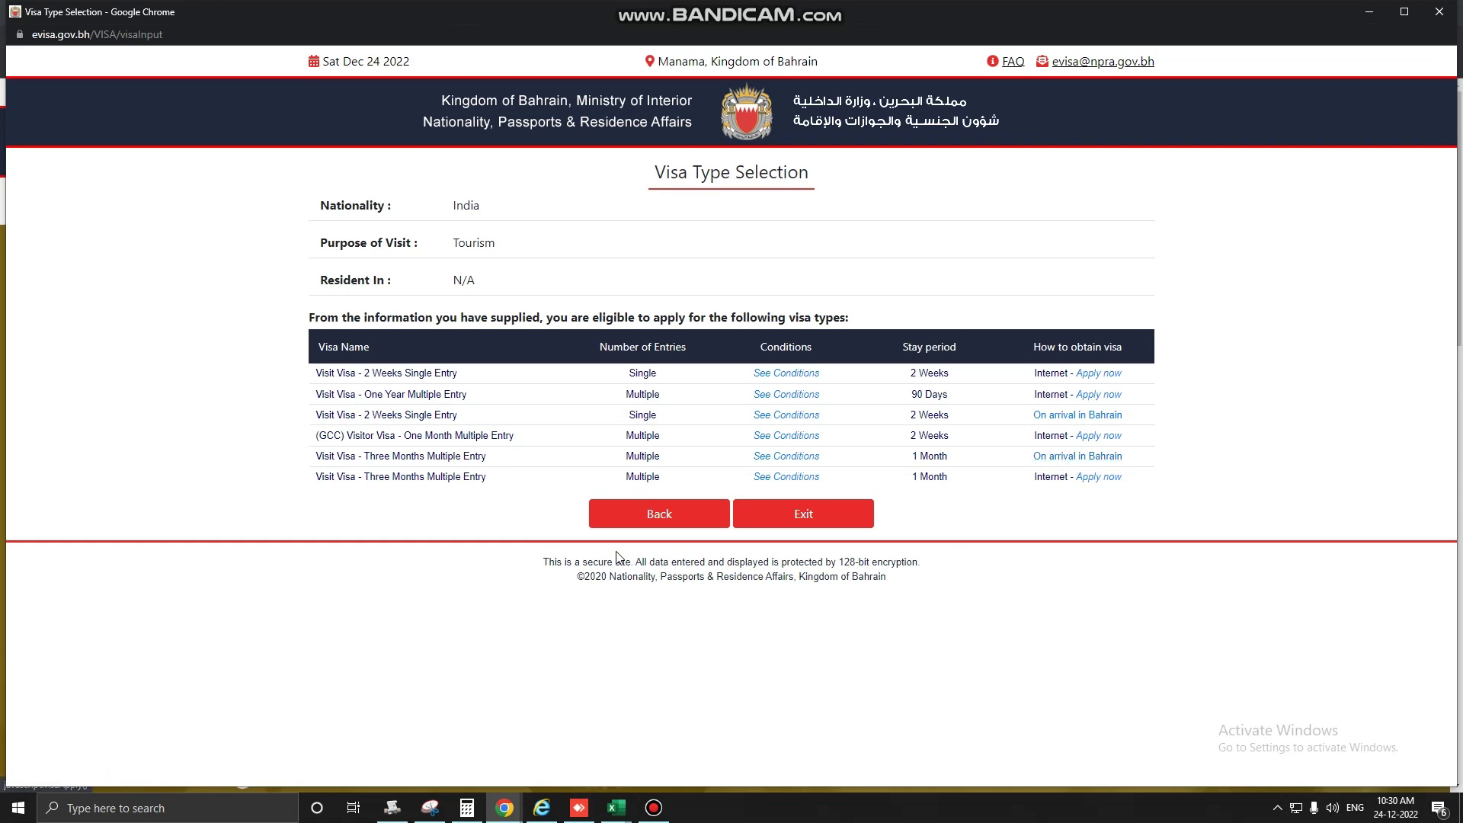
Apply now for the (GCC) Visitor Visa - One Month Multiple Entry from the eligible visas table.
left_click_drag(315, 433, 534, 440)
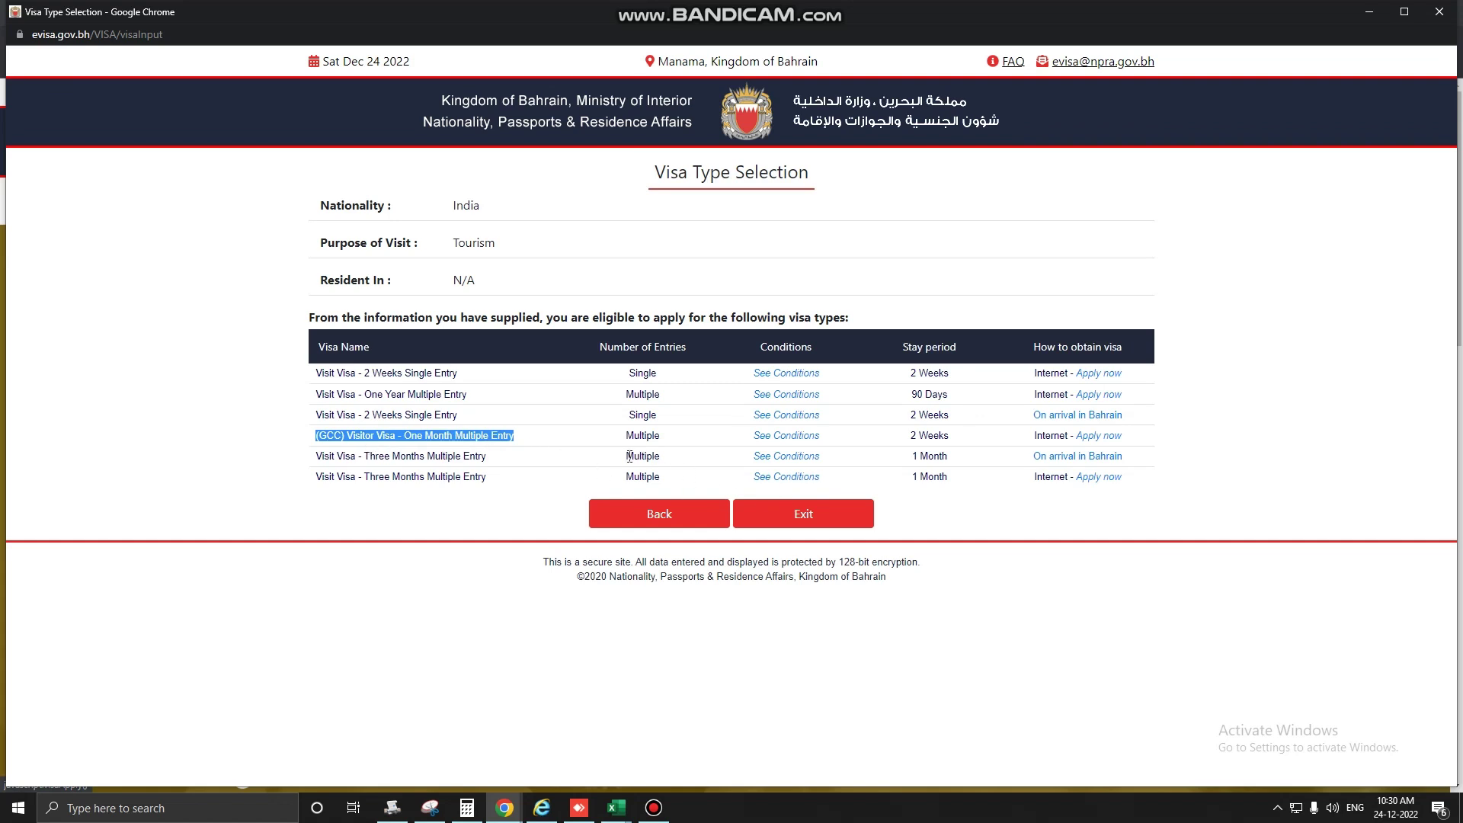
left_click(1112, 436)
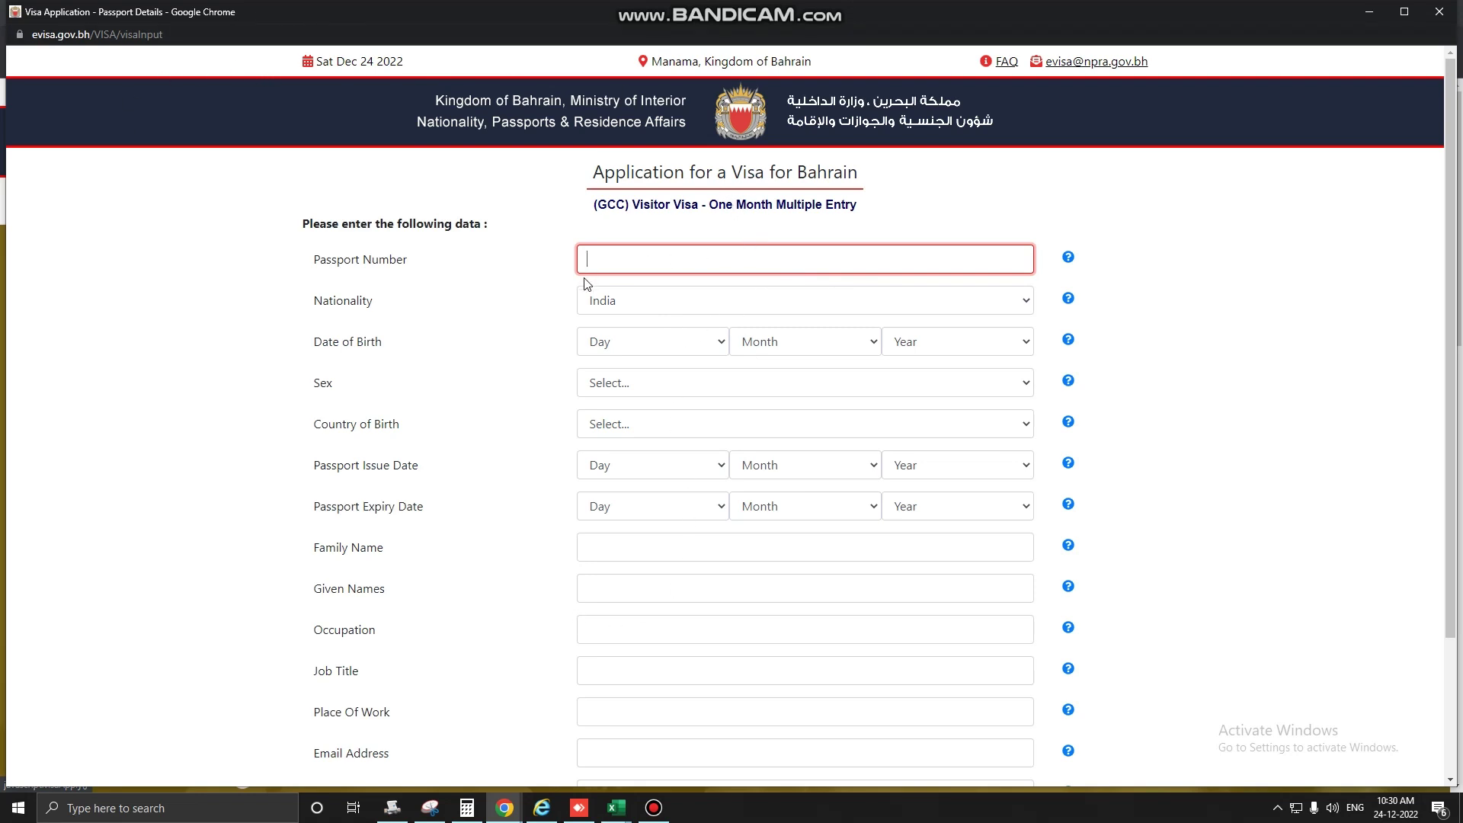
scroll(586, 283, "down", 3)
scroll(588, 285, "up", 3)
type("lhlhflhla")
key("Tab")
key("Tab")
key("Tab")
key("Tab")
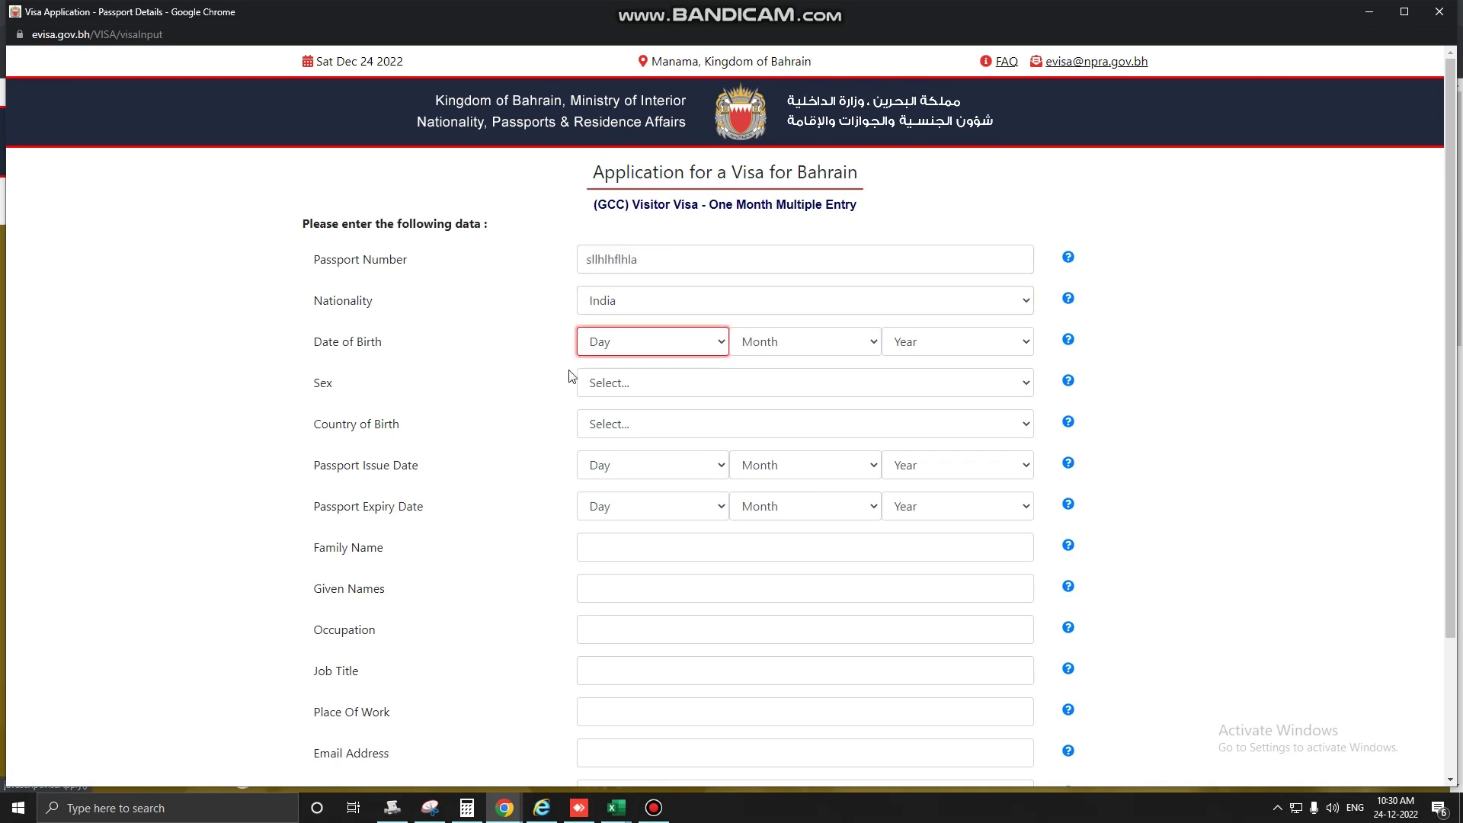
left_click(677, 353)
left_click(615, 449)
left_click(829, 351)
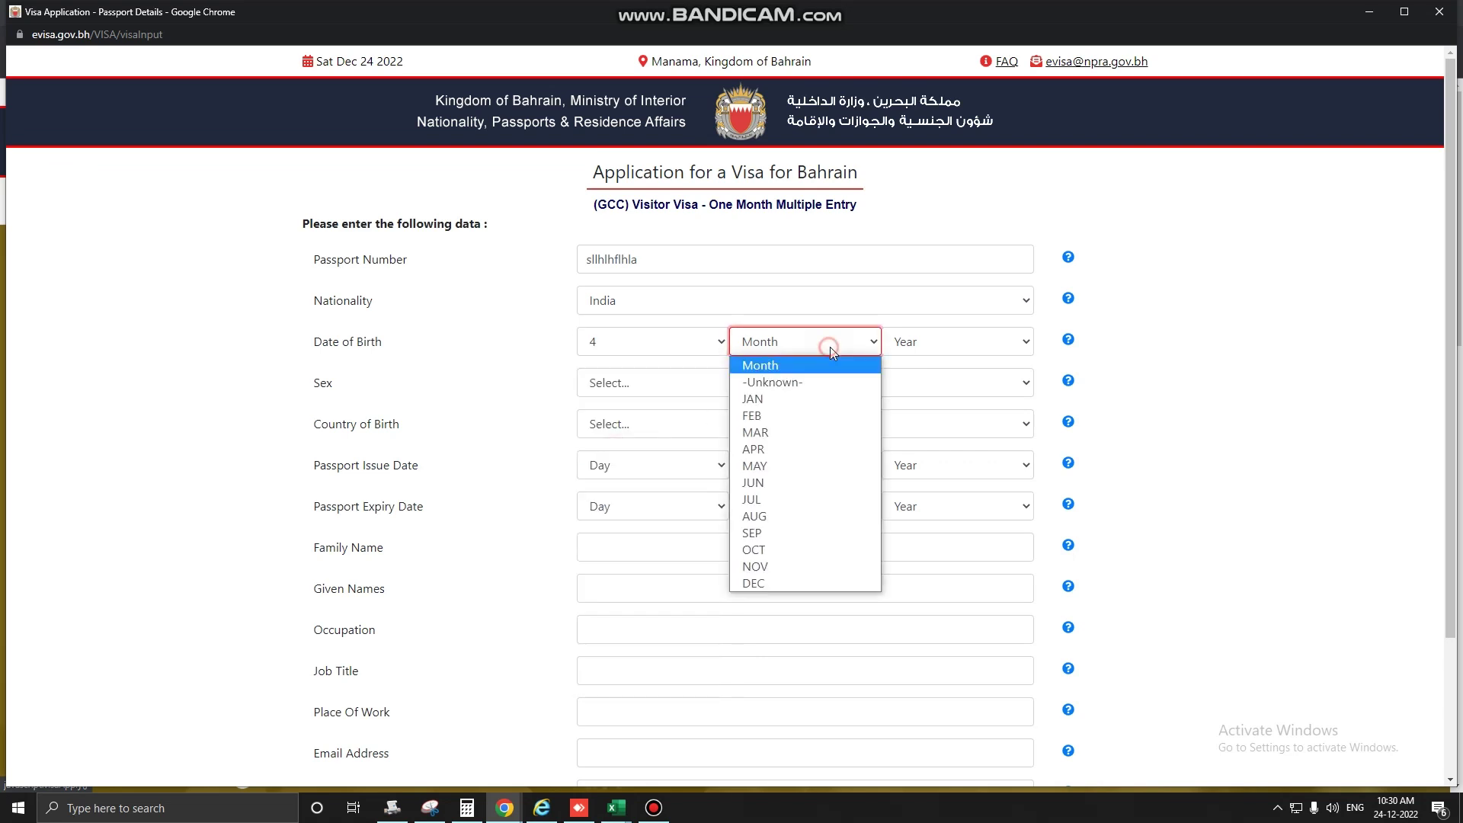
left_click(783, 432)
left_click(960, 351)
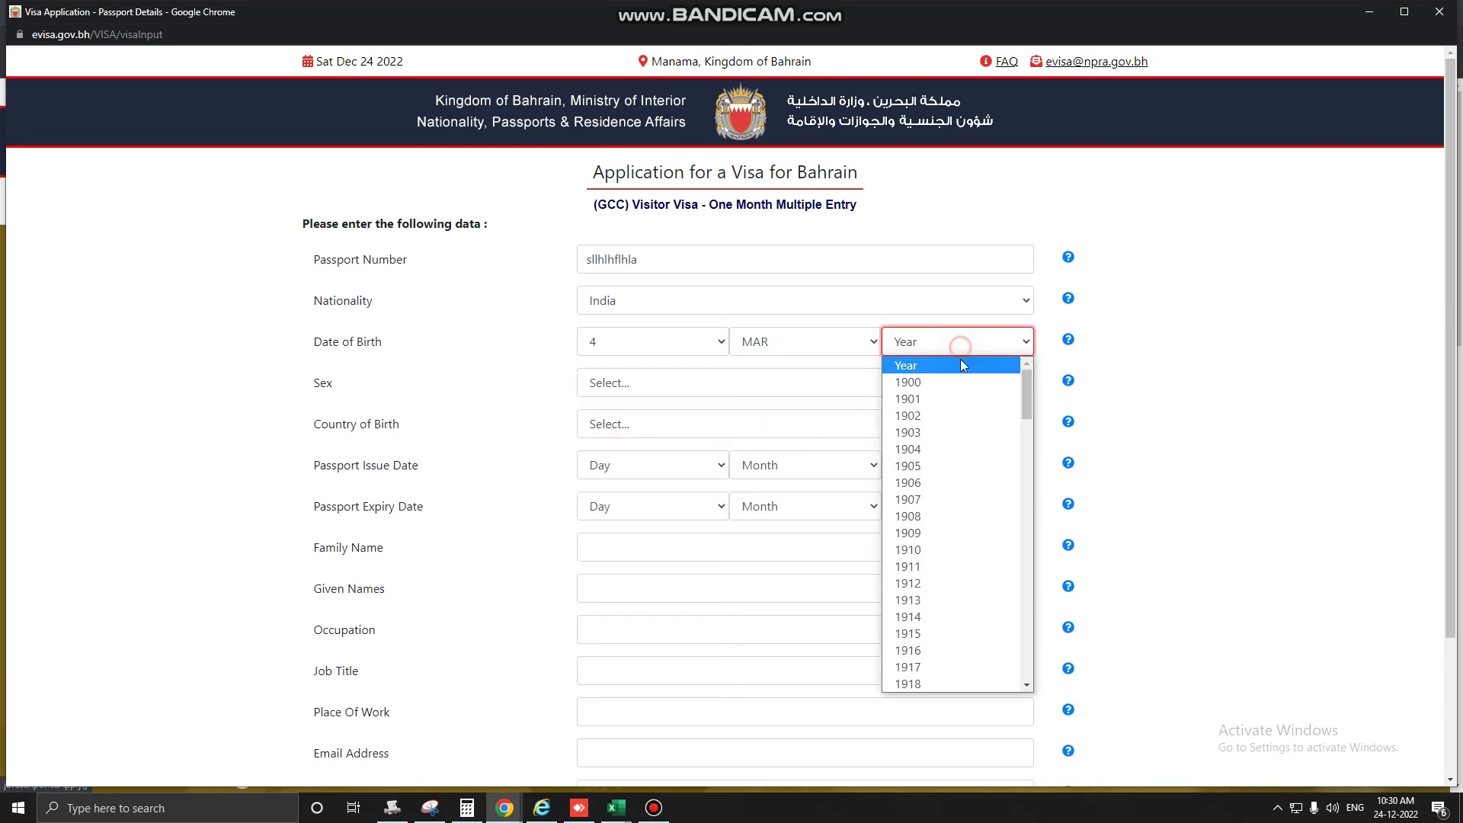
scroll(924, 564, "down", 15)
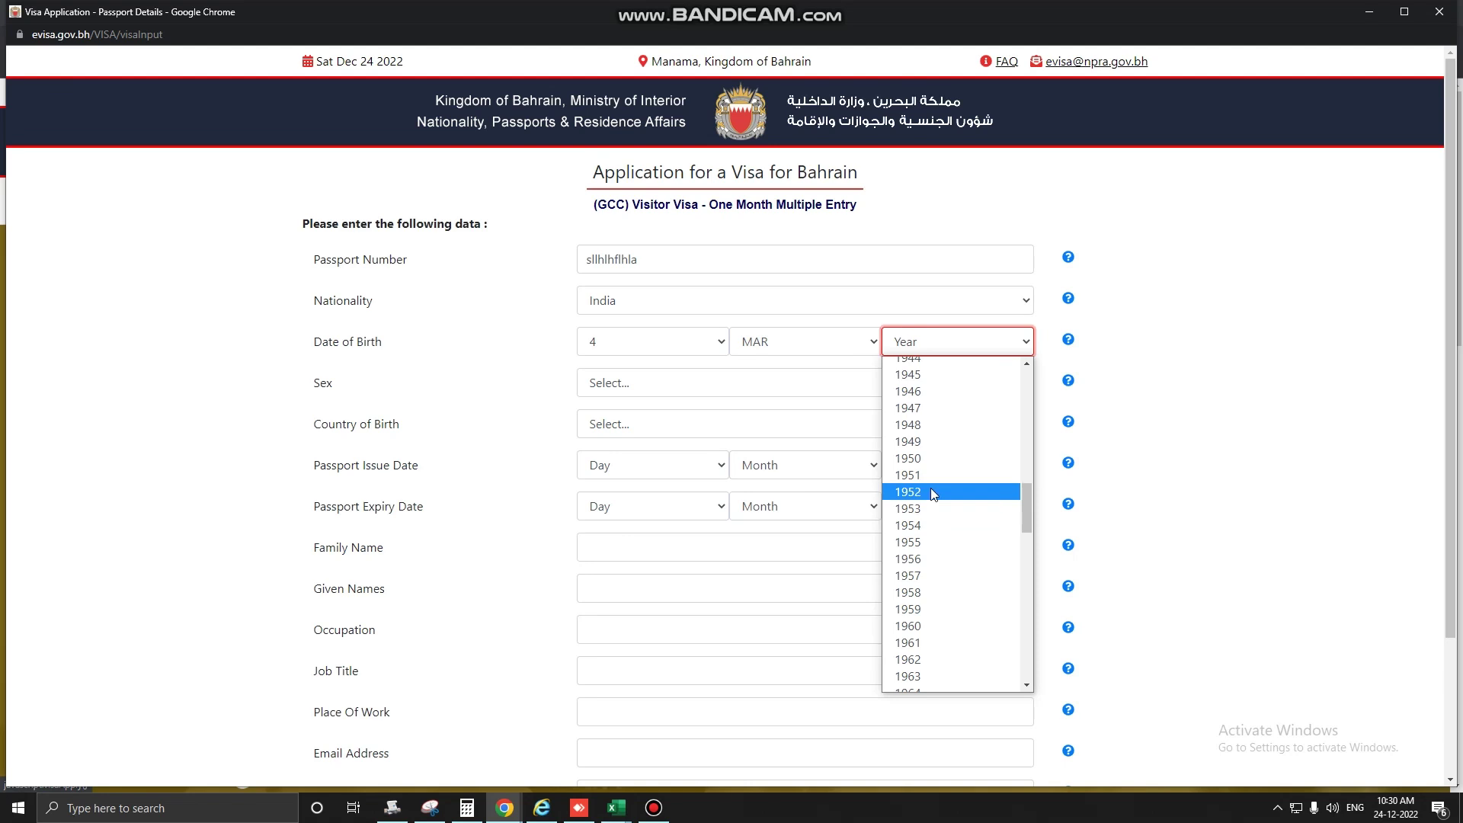
scroll(924, 526, "down", 5)
left_click(926, 511)
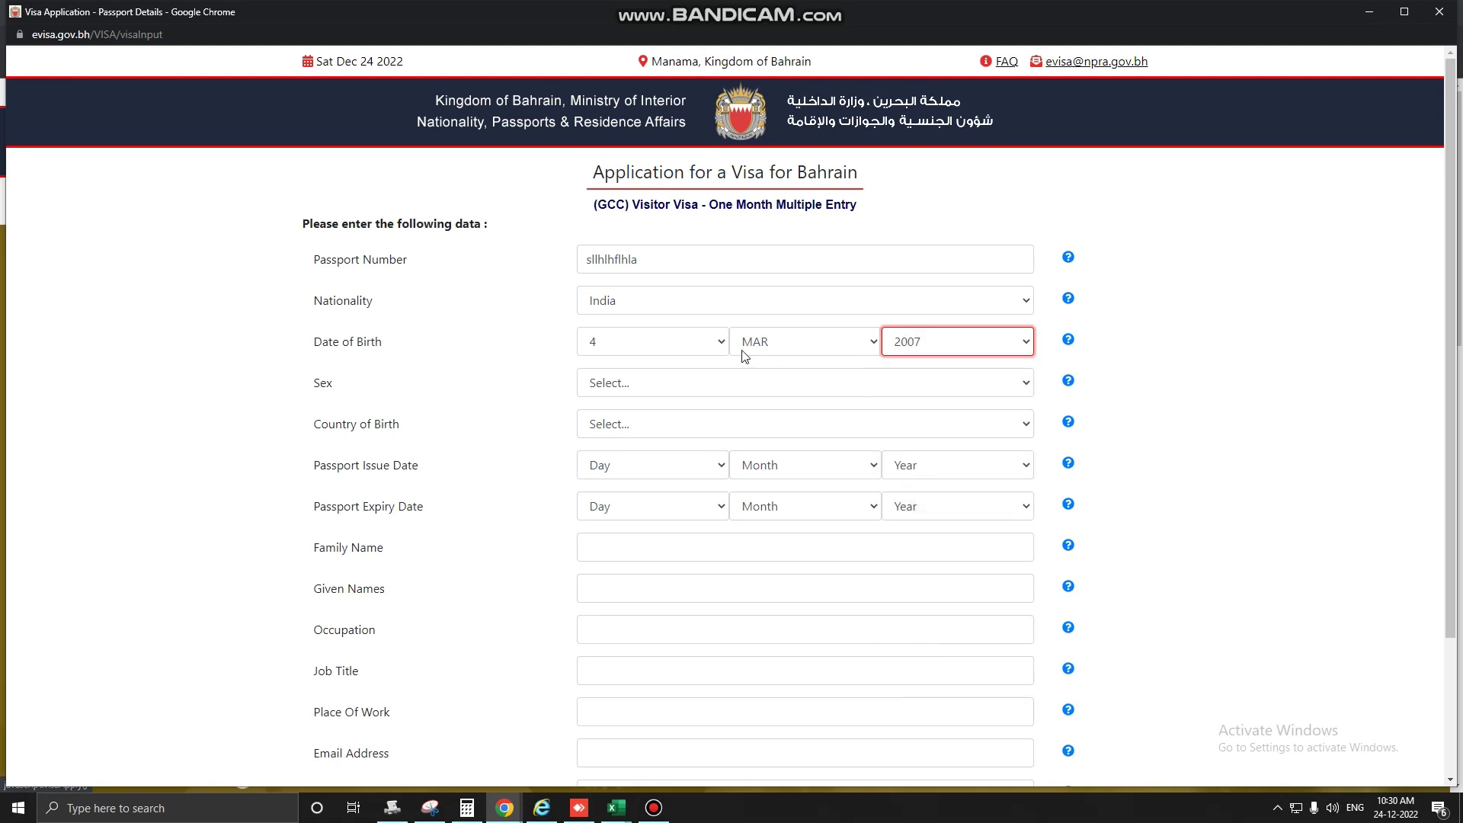
Set sex to Male and country of birth to India.
left_click(861, 382)
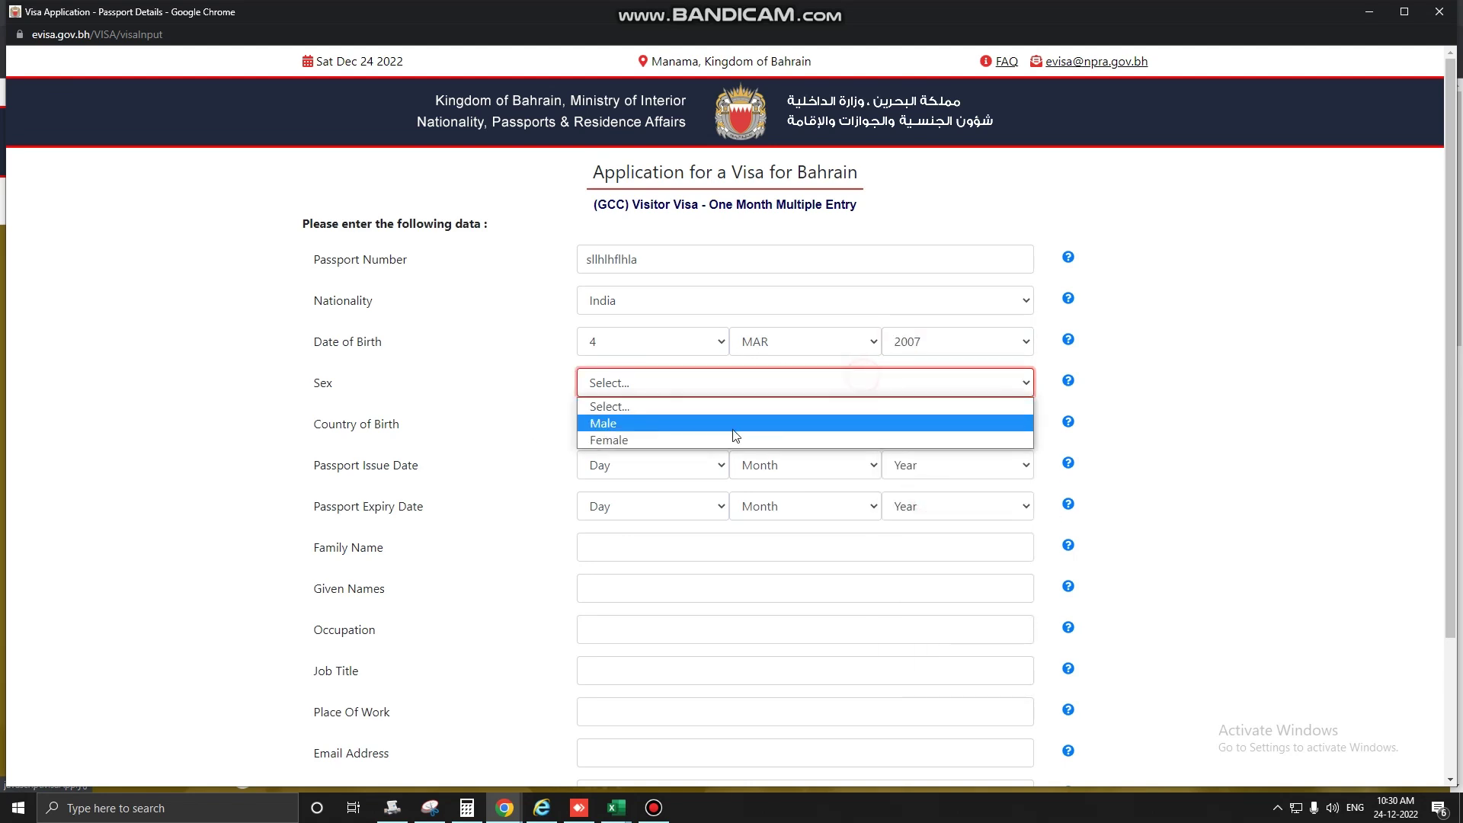
left_click(638, 428)
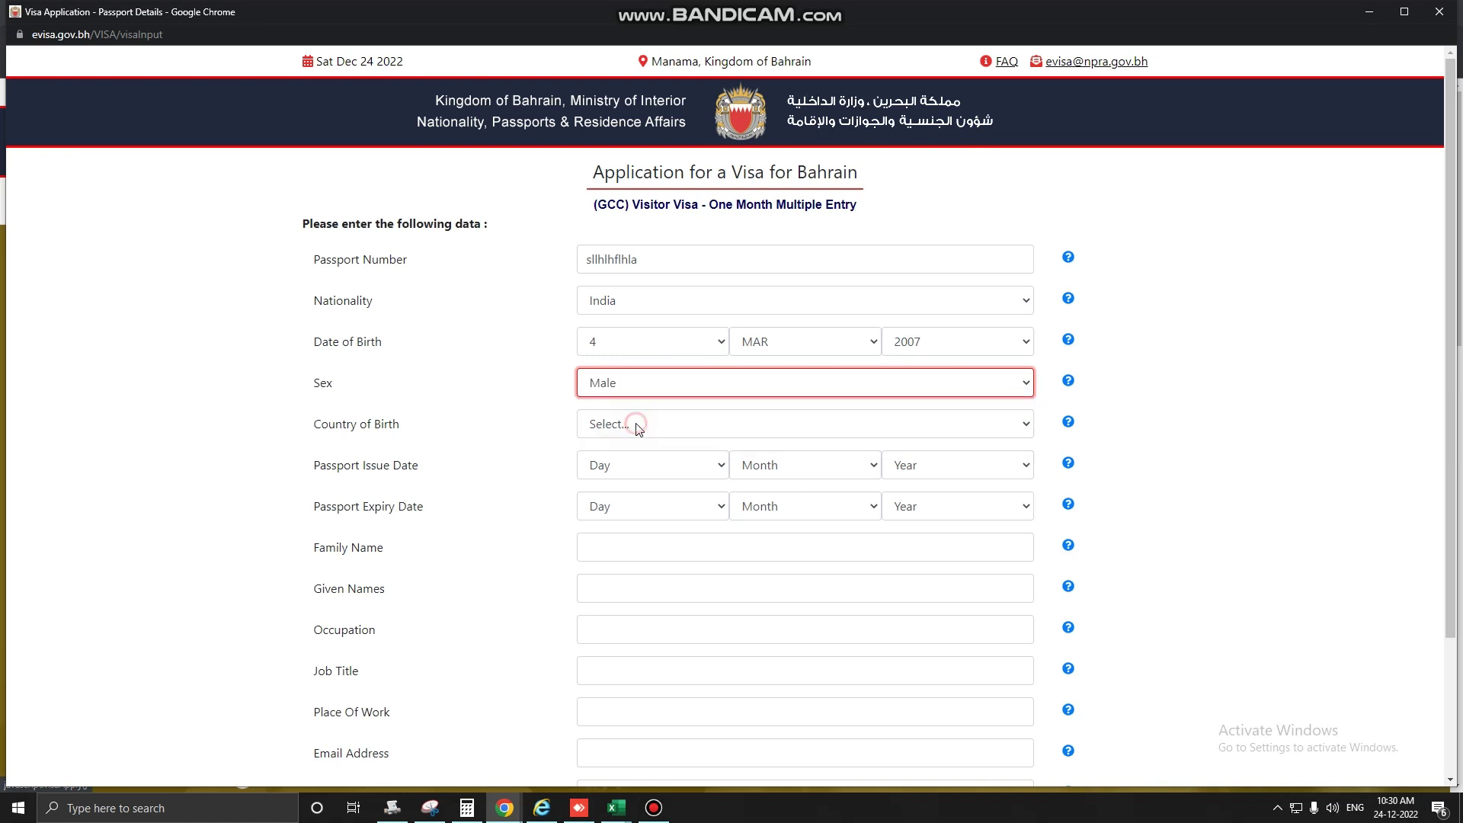
left_click(694, 427)
key("i")
key("n")
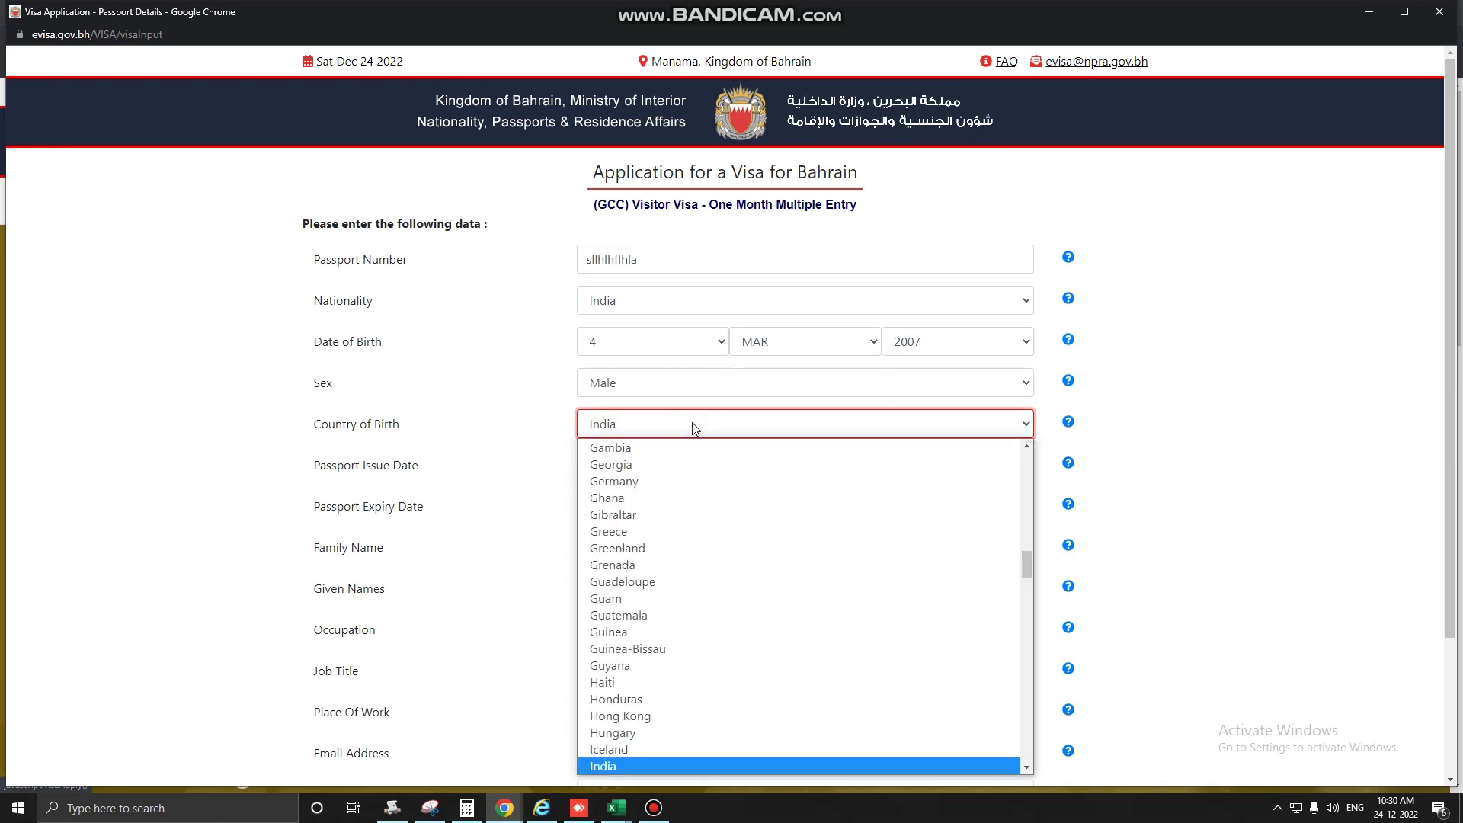
key("Return")
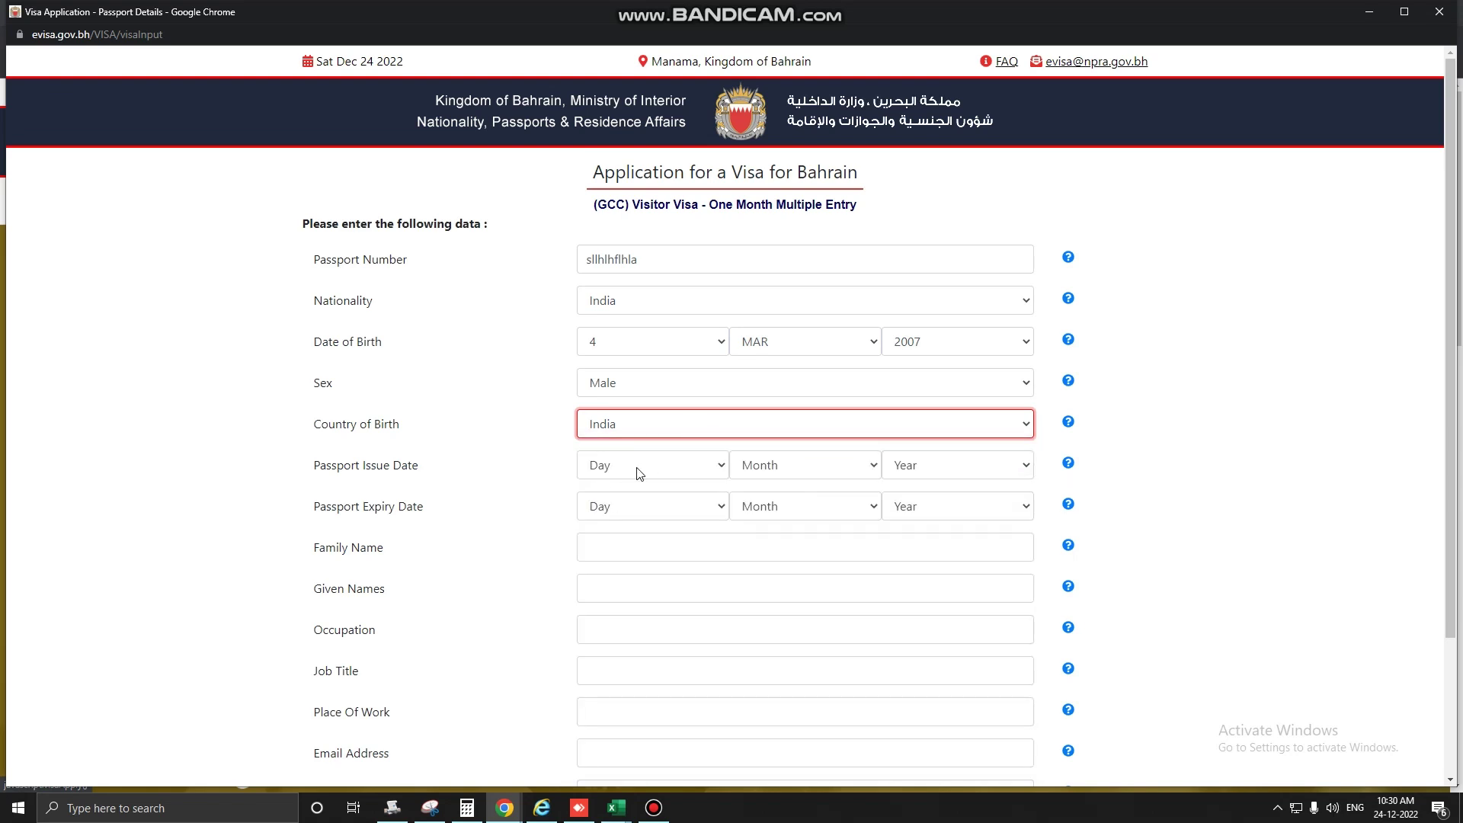
Set the passport issue date to 15 APR 2013.
left_click(713, 471)
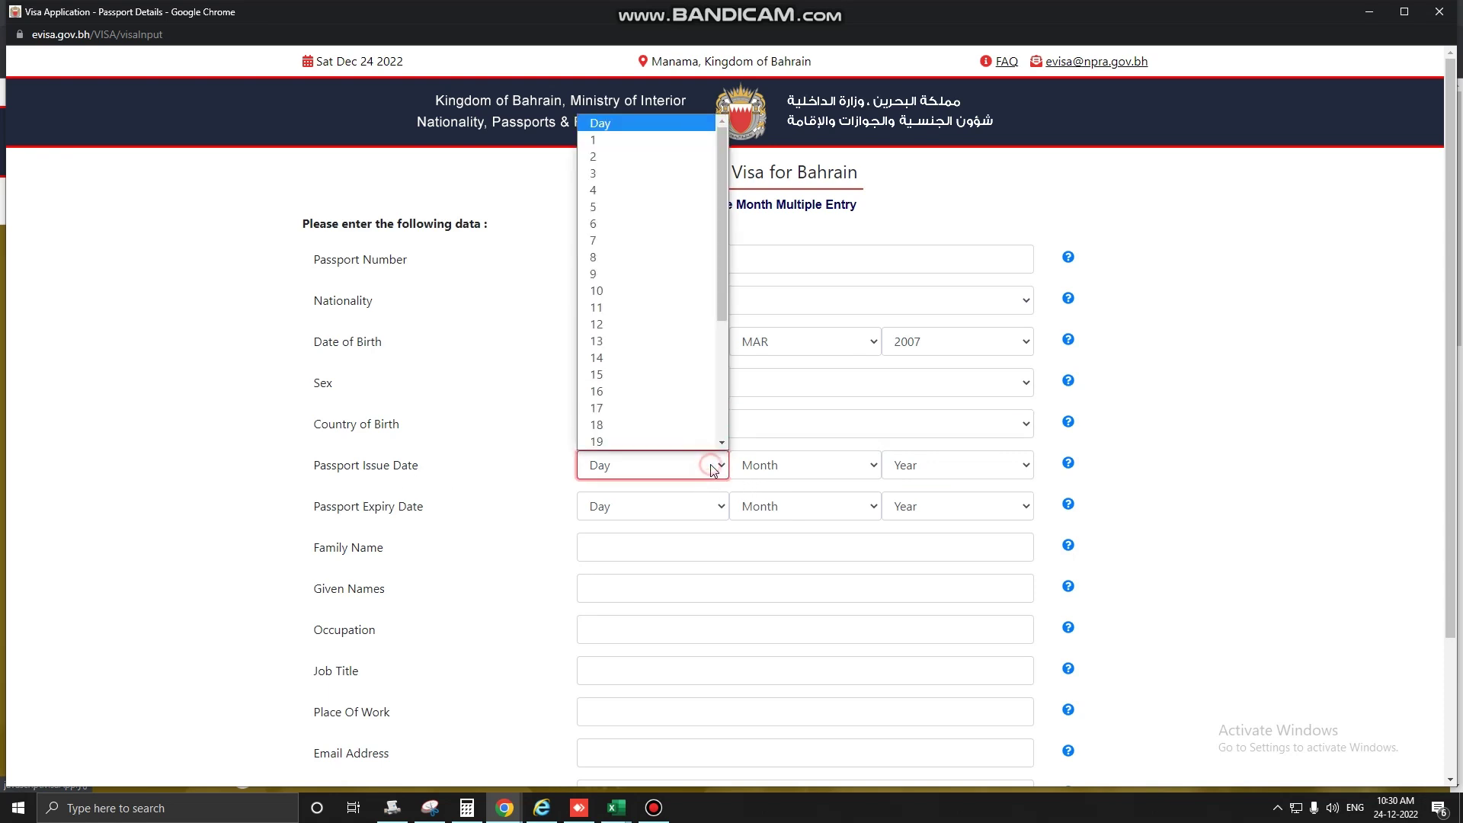
left_click(657, 374)
left_click(848, 466)
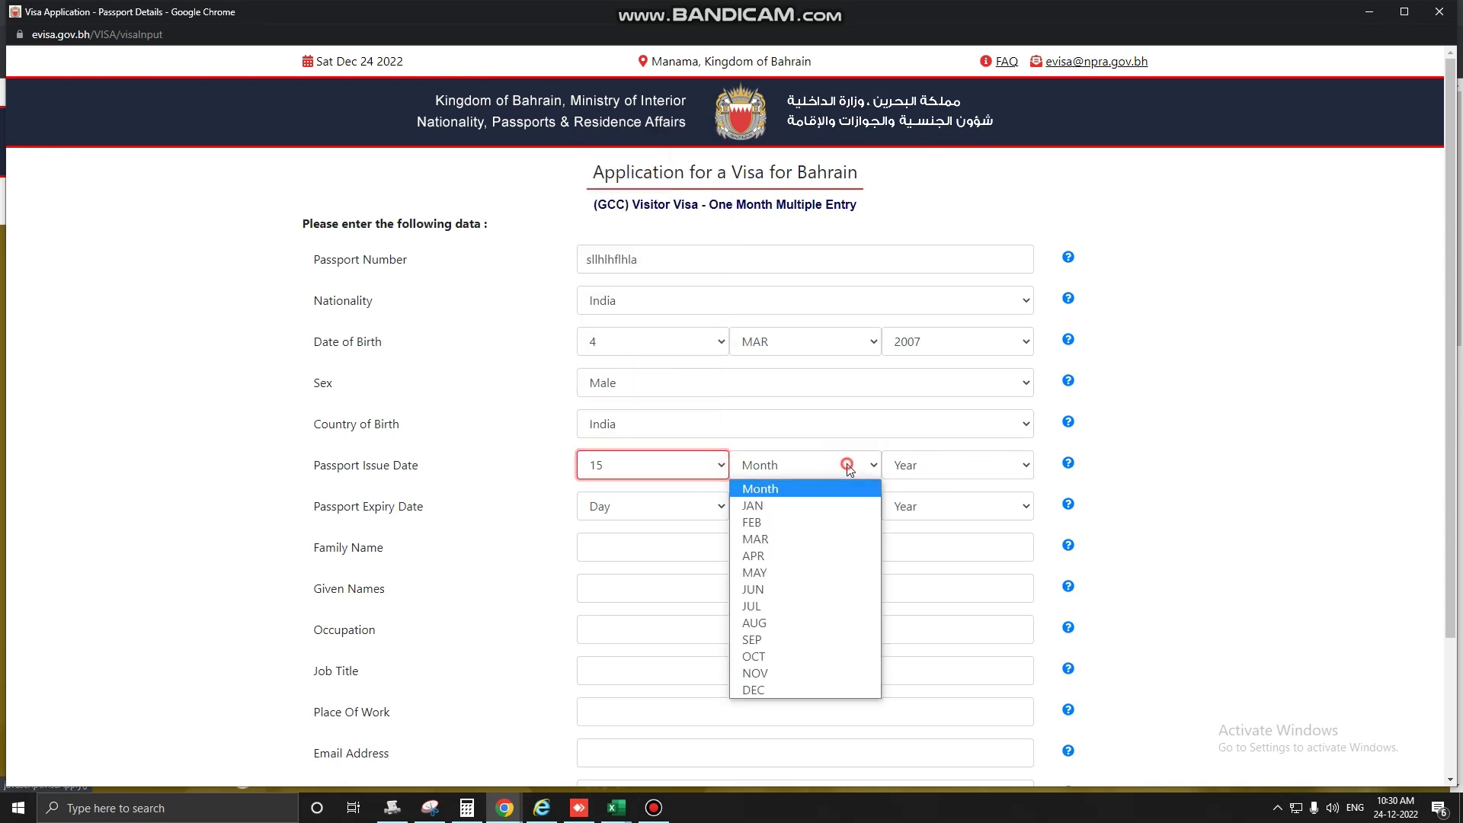
left_click(816, 558)
left_click(971, 466)
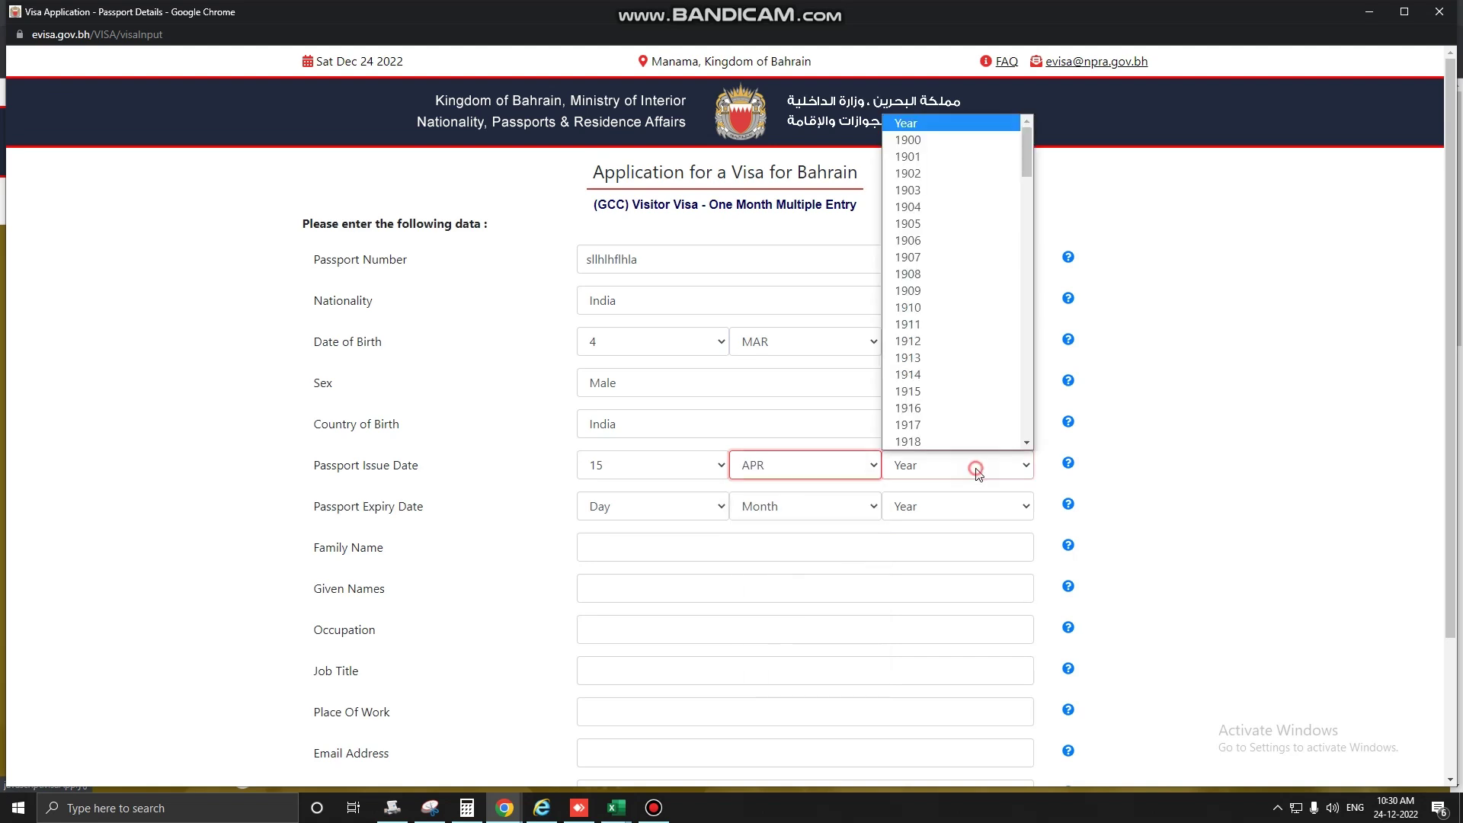
scroll(936, 401, "down", 20)
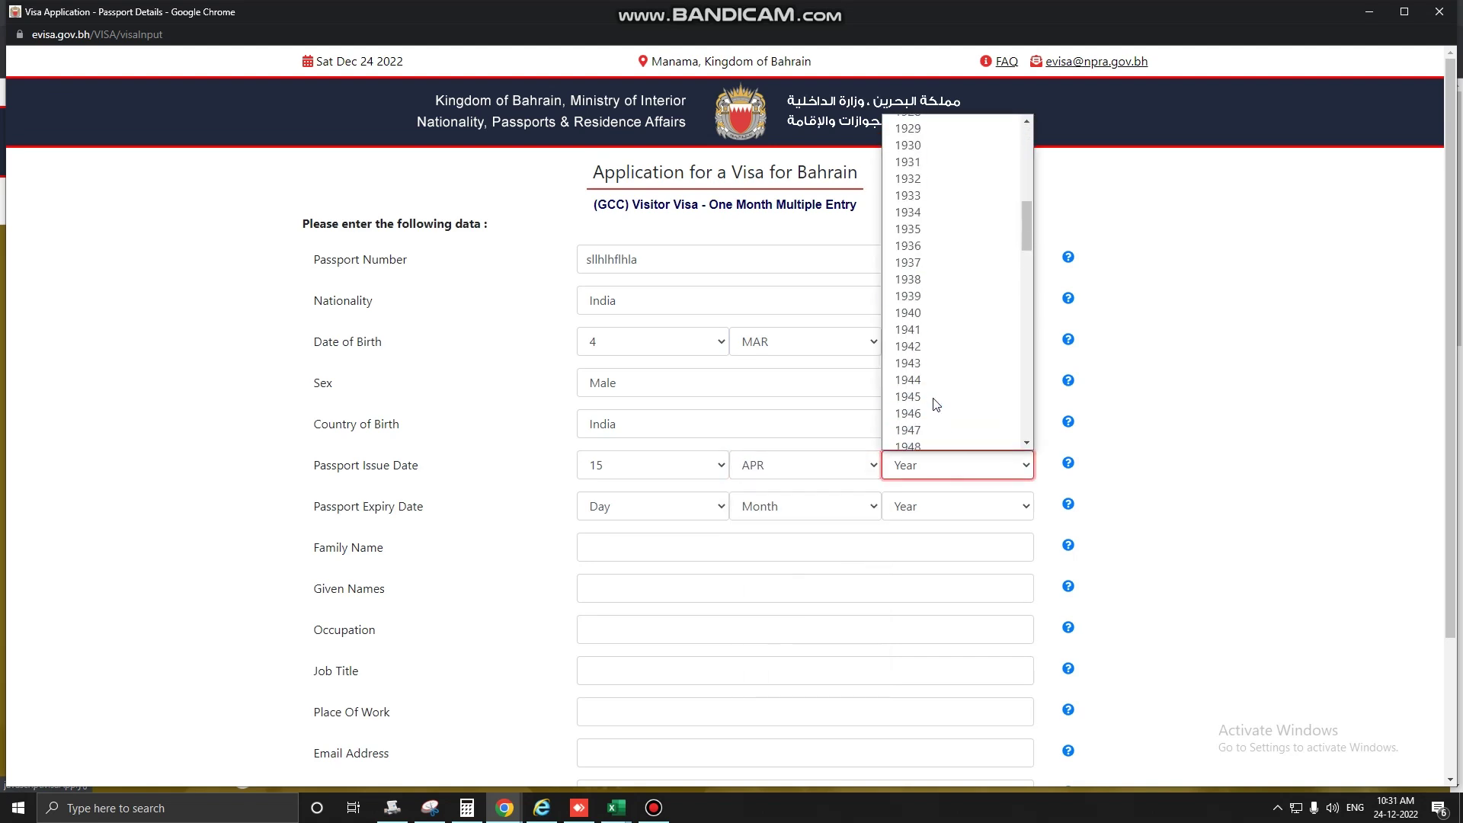
left_click(926, 357)
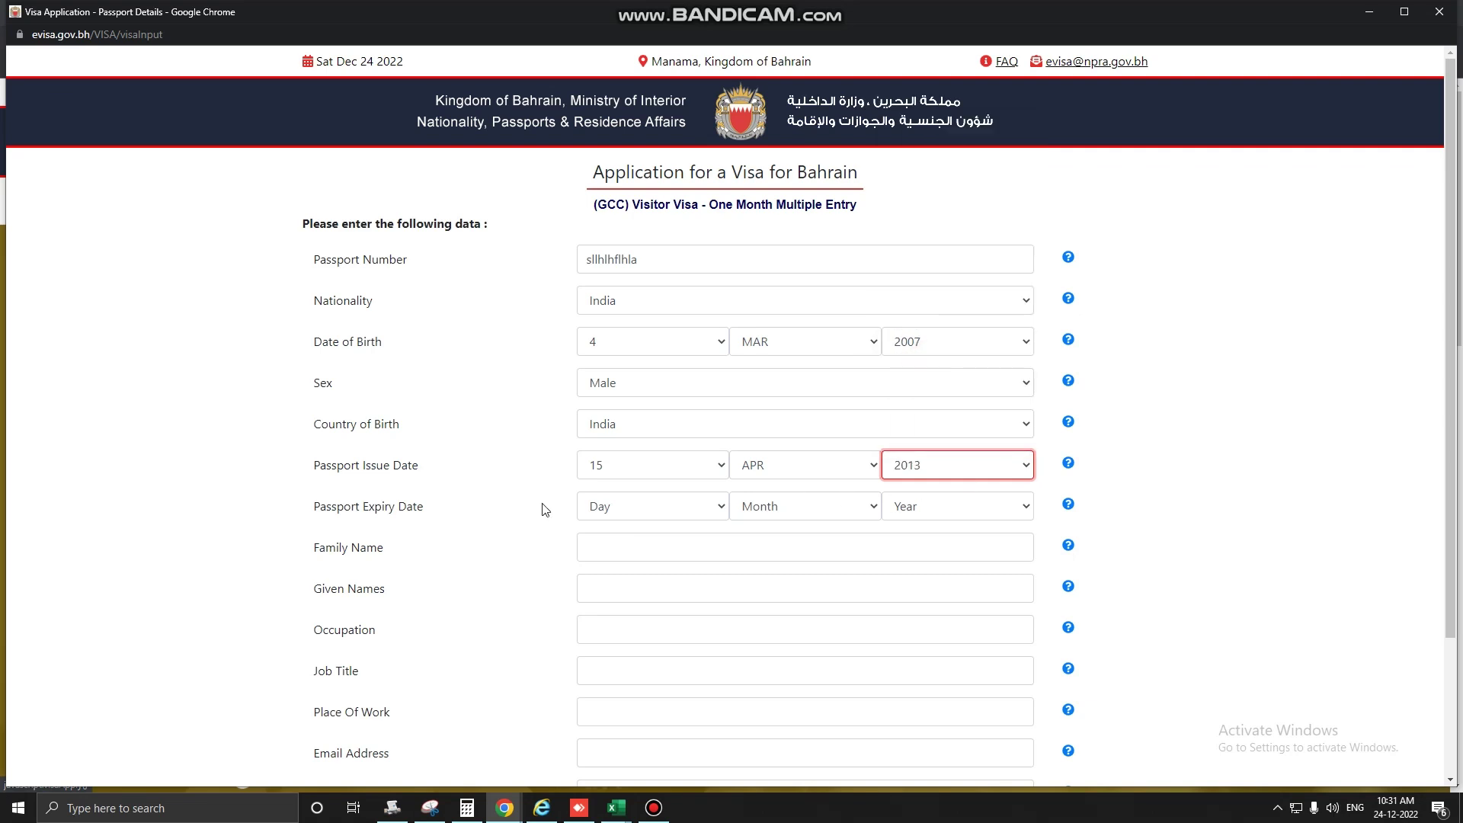
Set the passport expiry date to 14 APR 2023, correcting the day from 10 to 14.
left_click(619, 504)
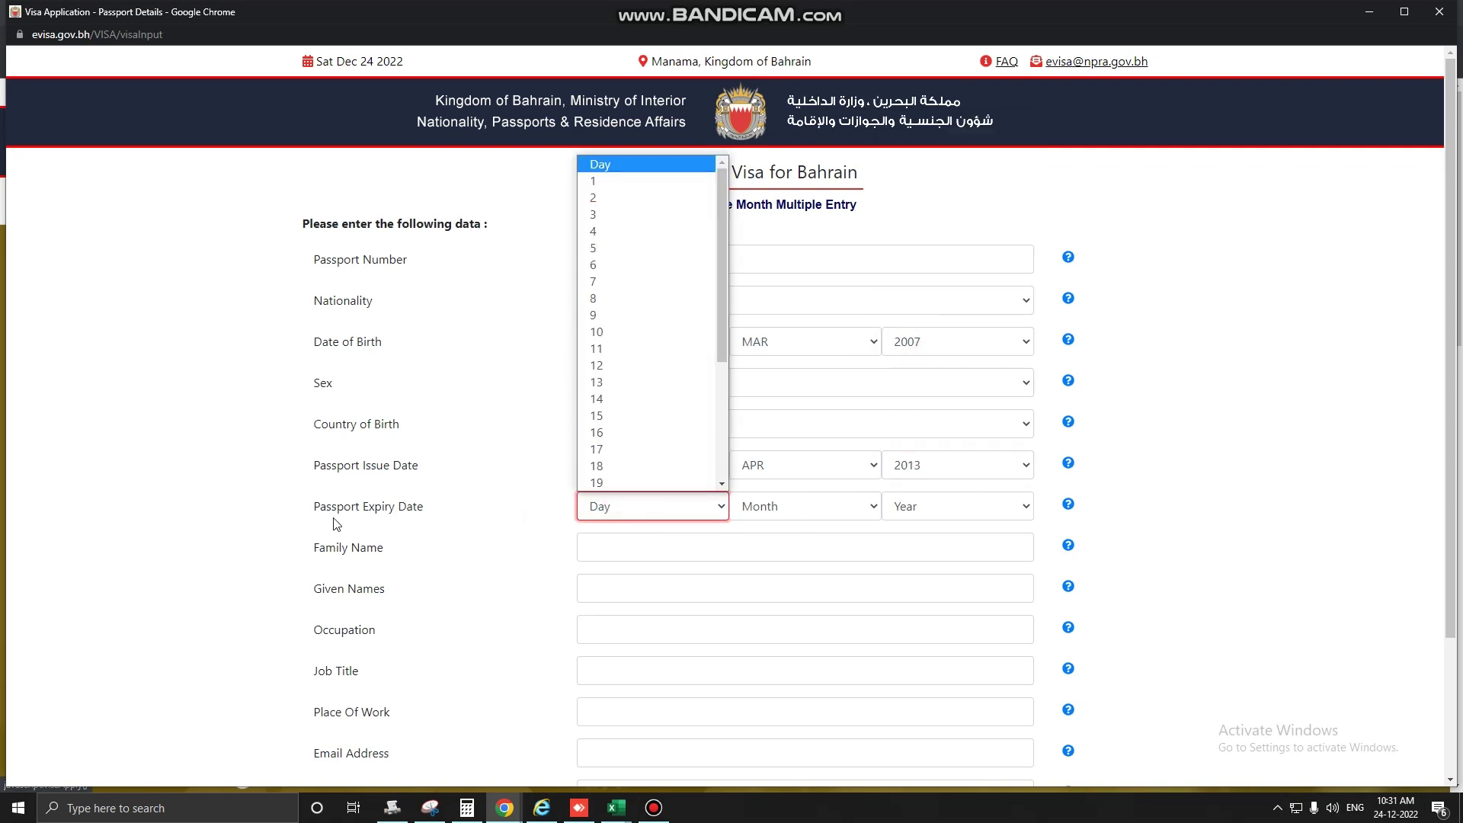
left_click(647, 332)
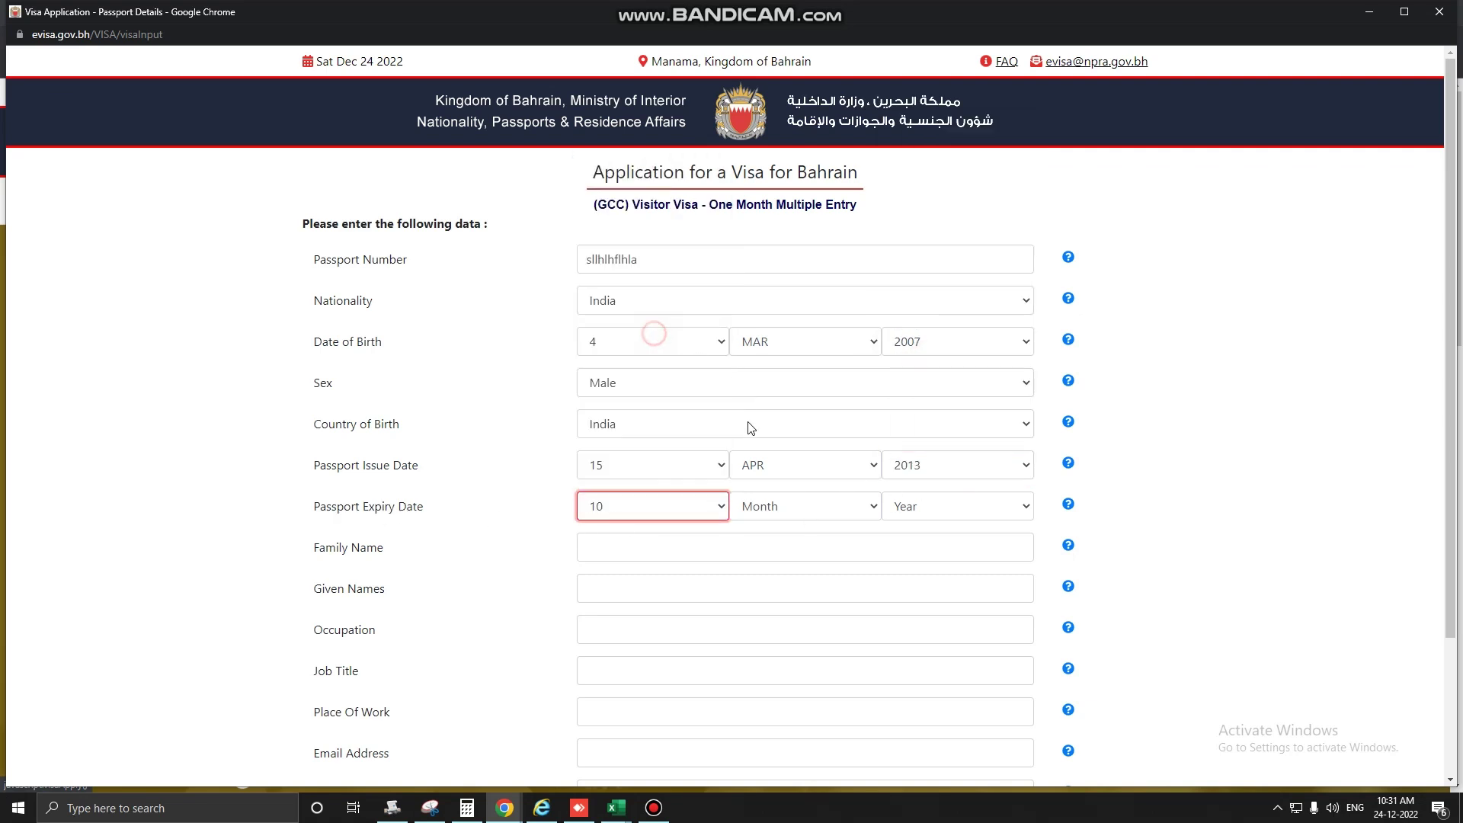
left_click(849, 506)
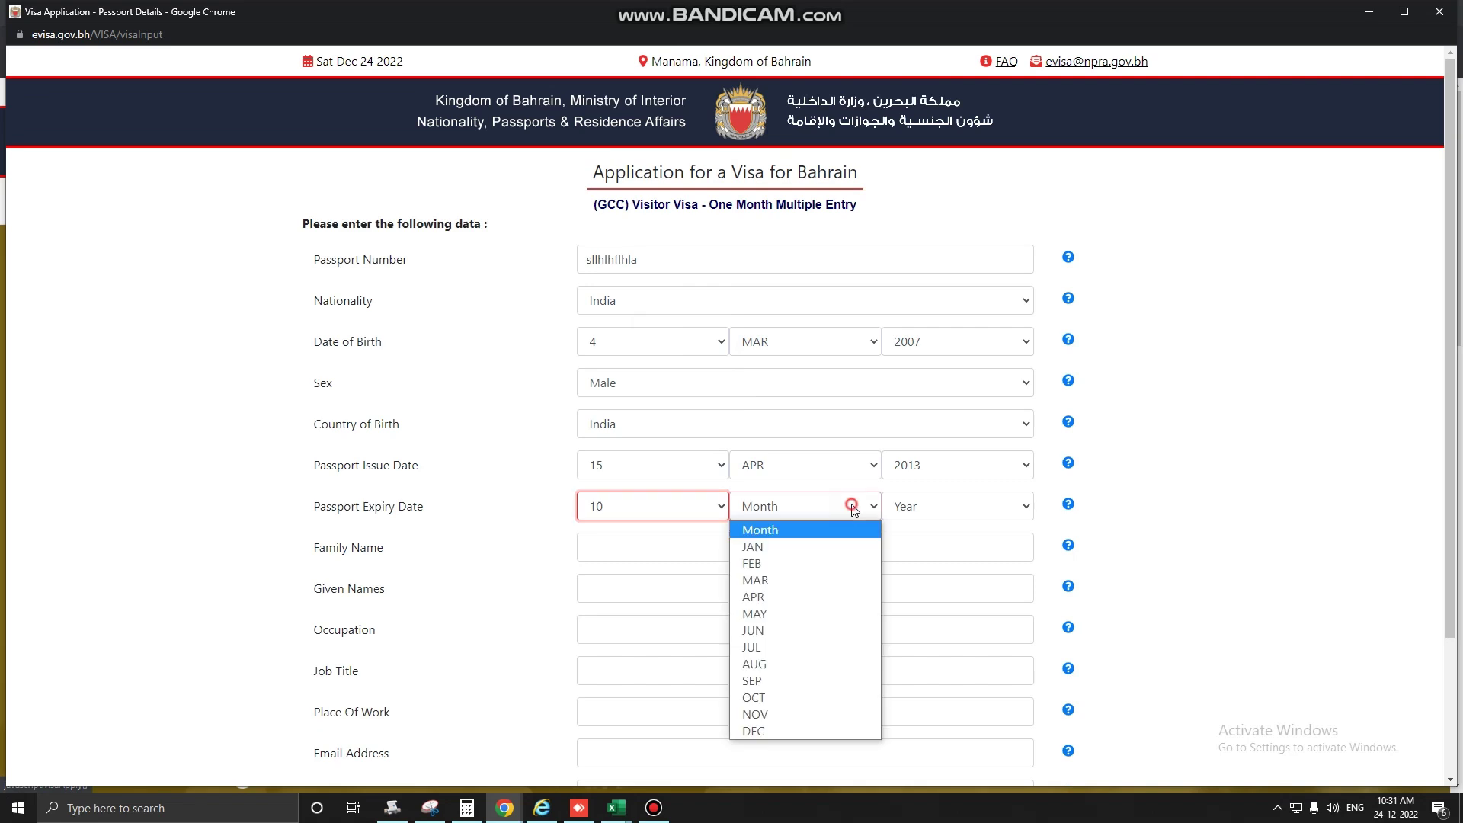
left_click(695, 512)
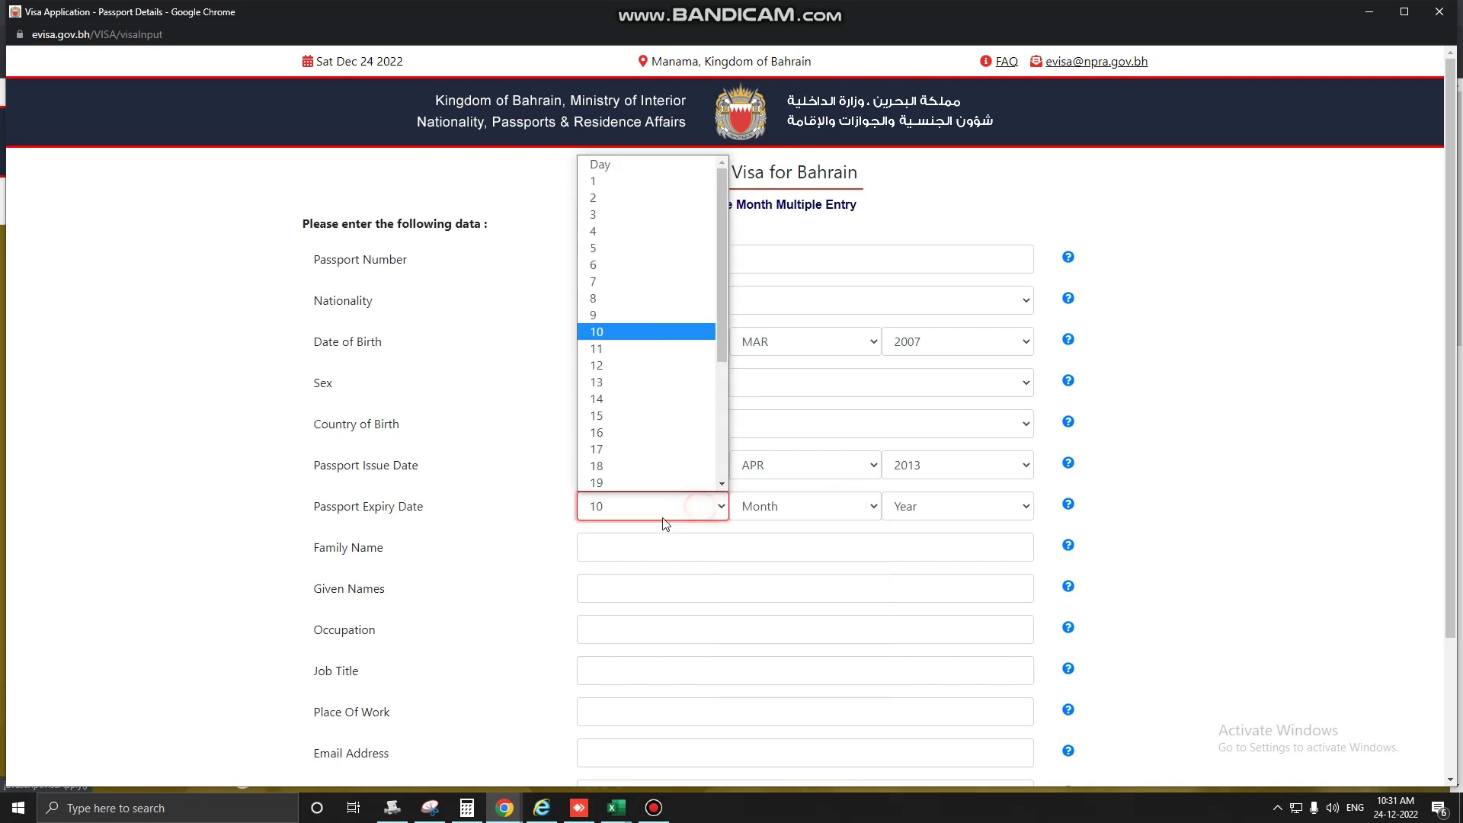
left_click(621, 399)
left_click(826, 505)
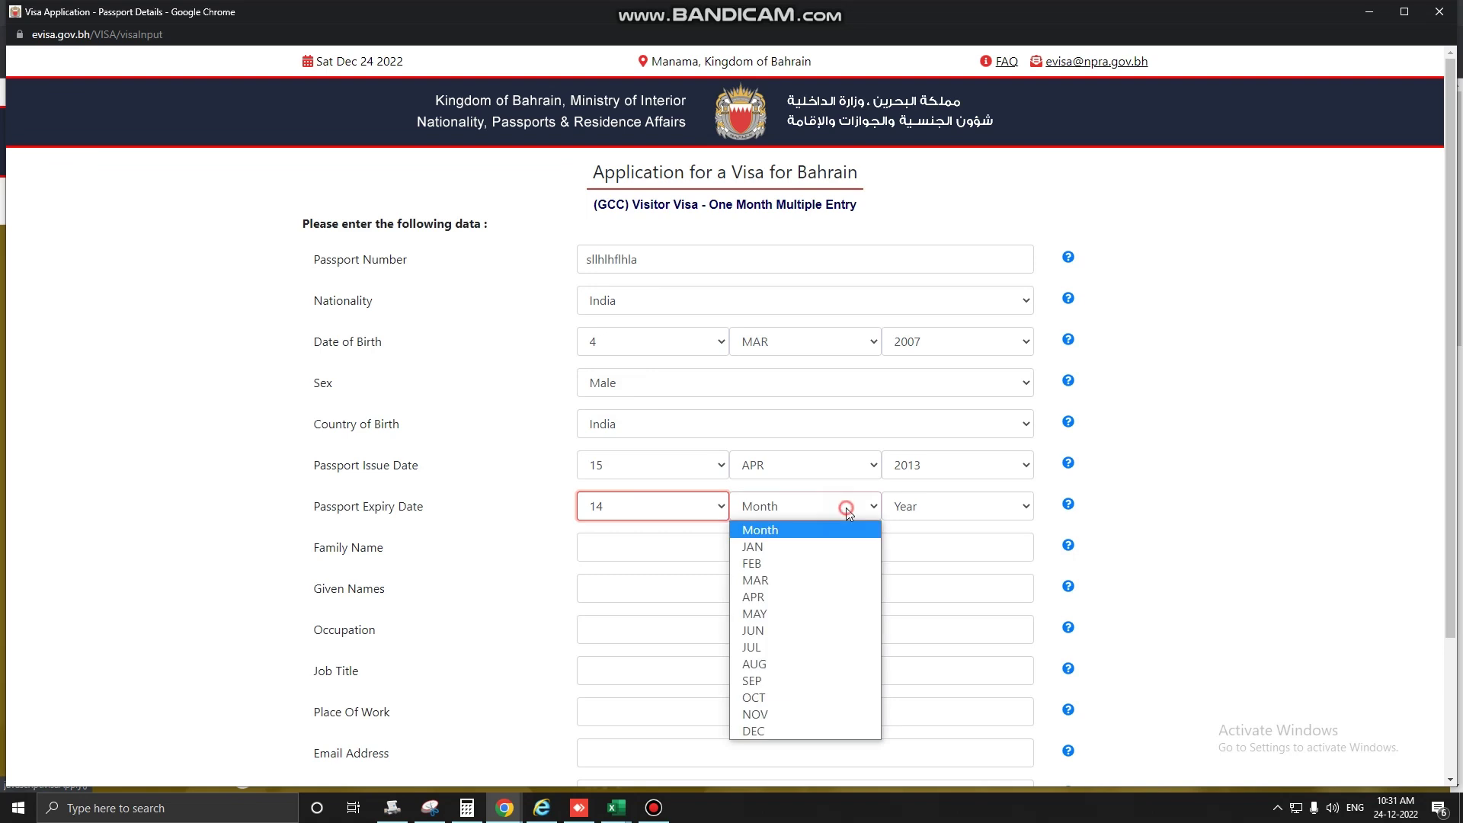
left_click(801, 601)
left_click(978, 507)
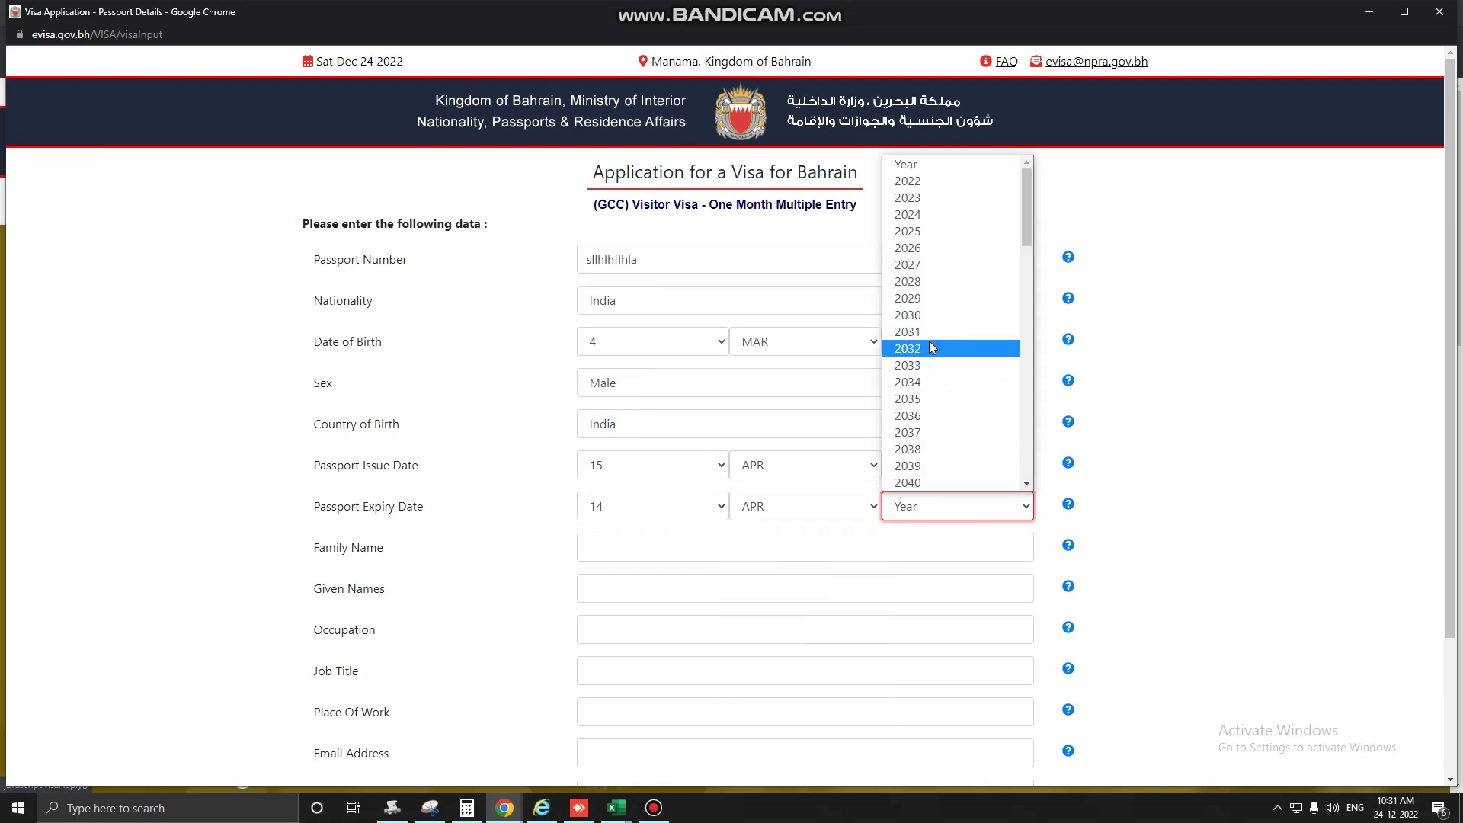
left_click(931, 196)
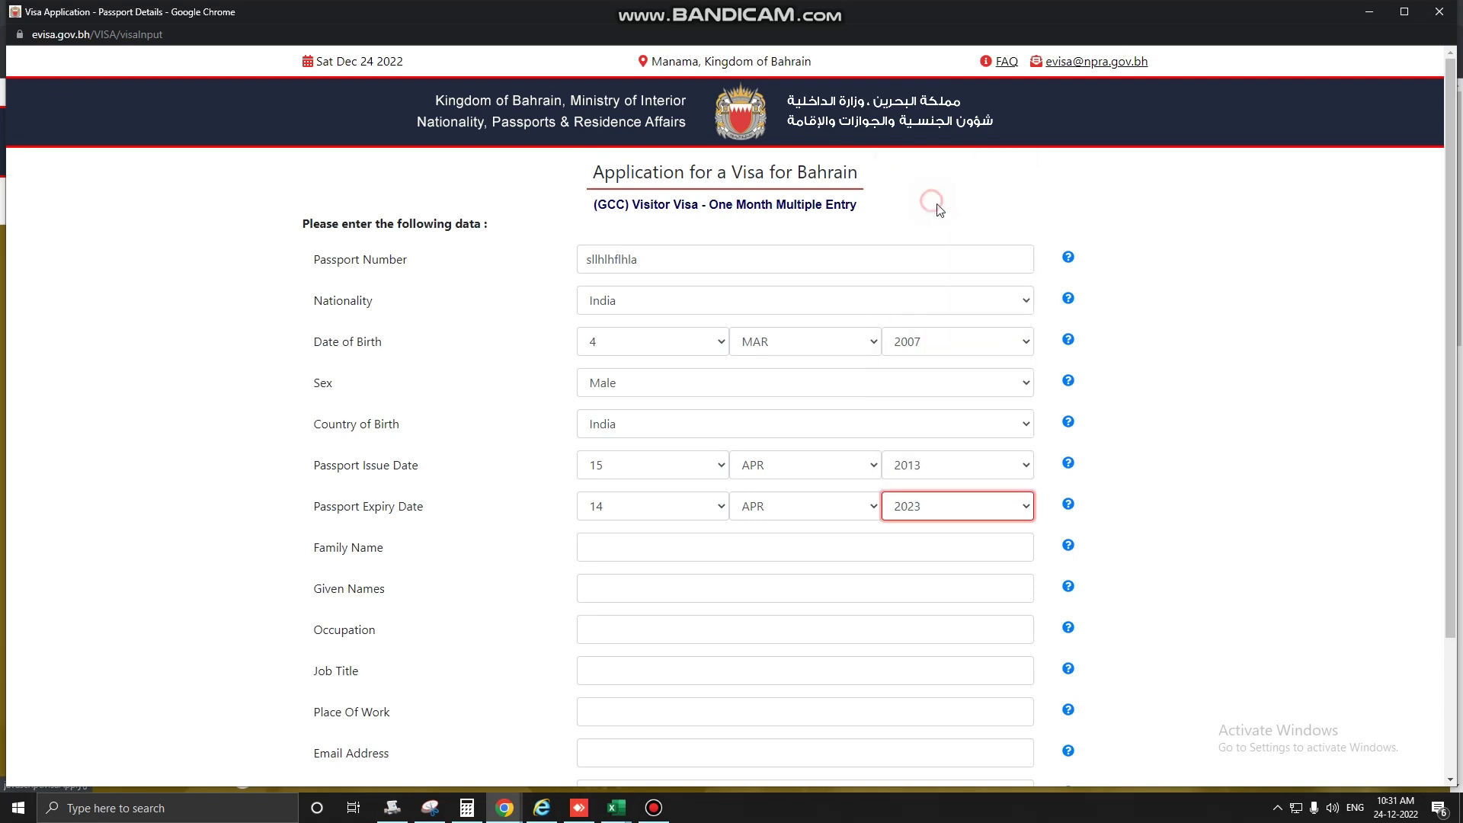
scroll(677, 589, "down", 1)
Enter the family and given names, and HOUSEWIFE as both occupation and job title.
left_click(689, 466)
type("hsahlhFHLHL")
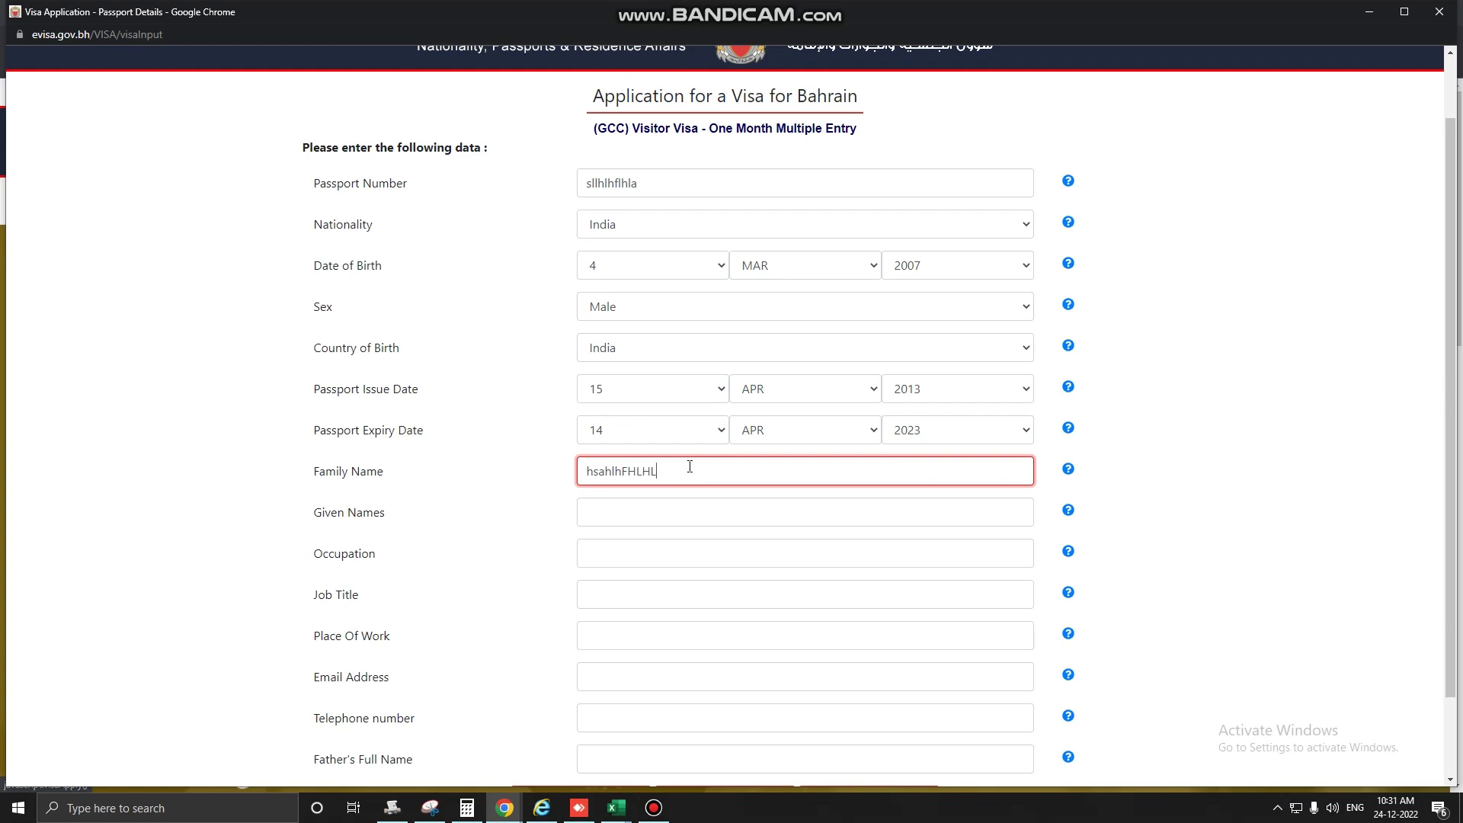
key("Tab")
key("Tab")
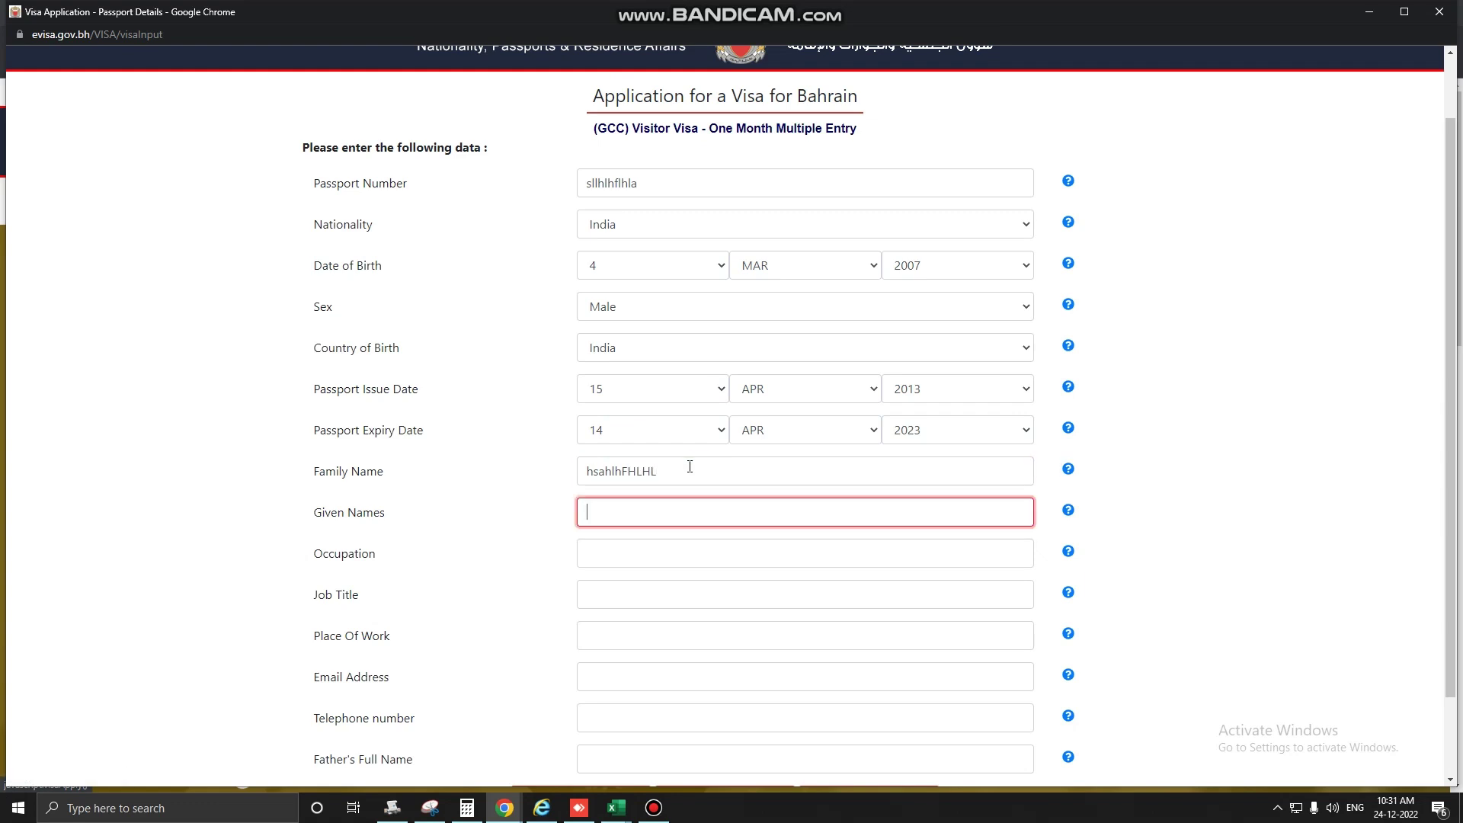
type("HLHSFAHLAHFSLH")
key("Tab")
key("Tab")
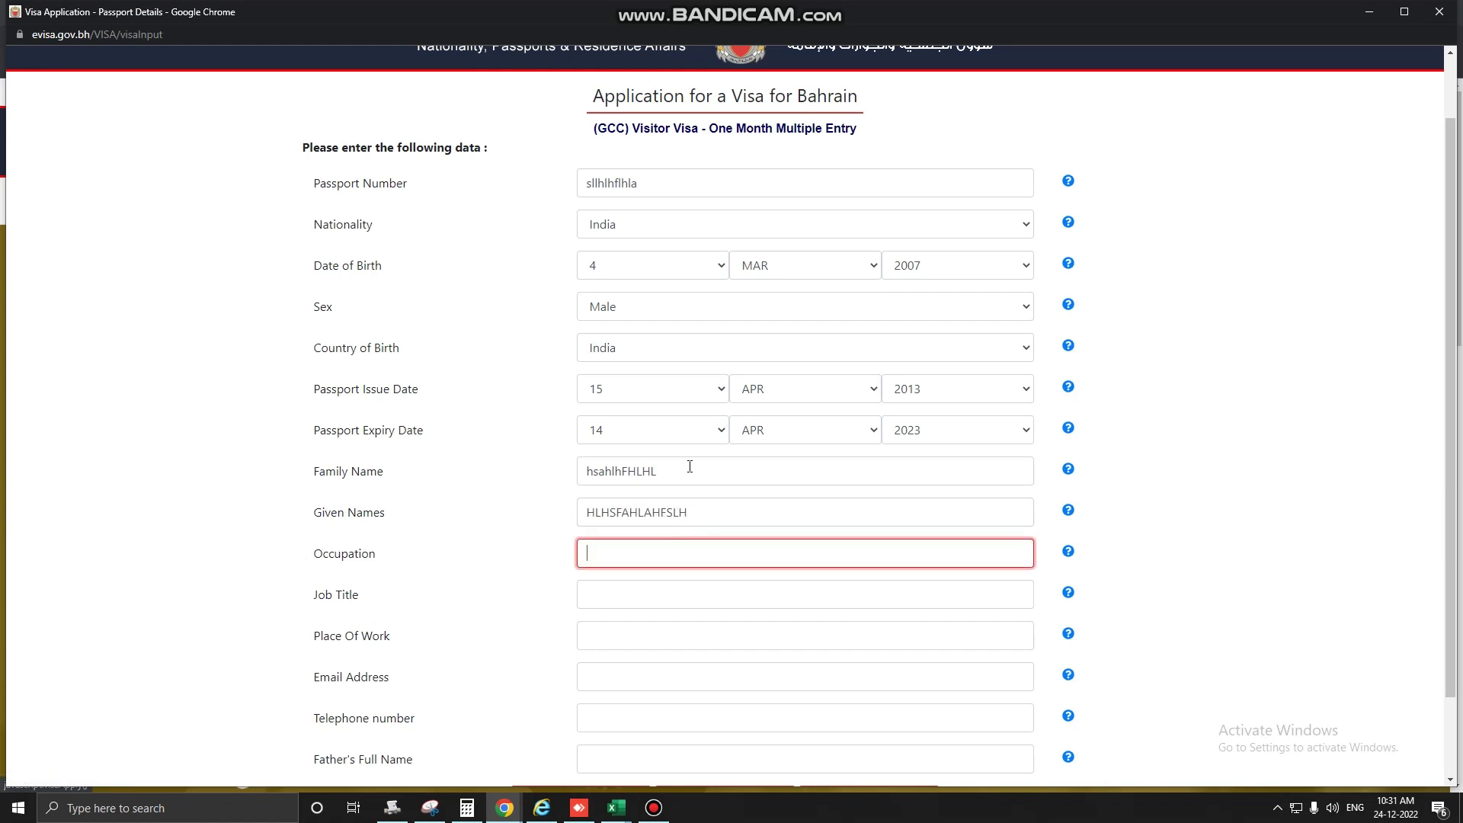
type("HOUSEWIFE")
key("Tab")
key("Tab")
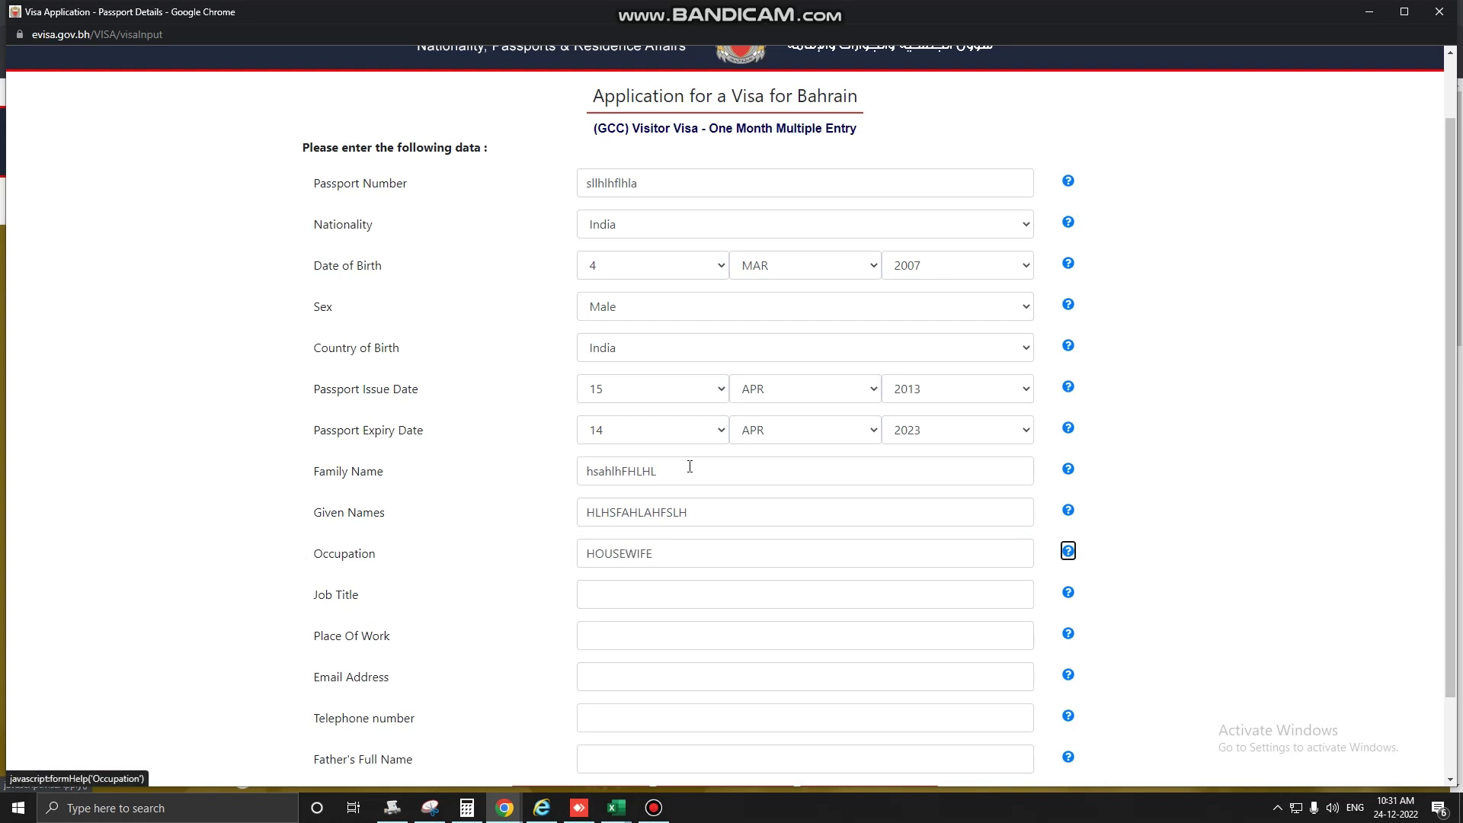
type("HOU")
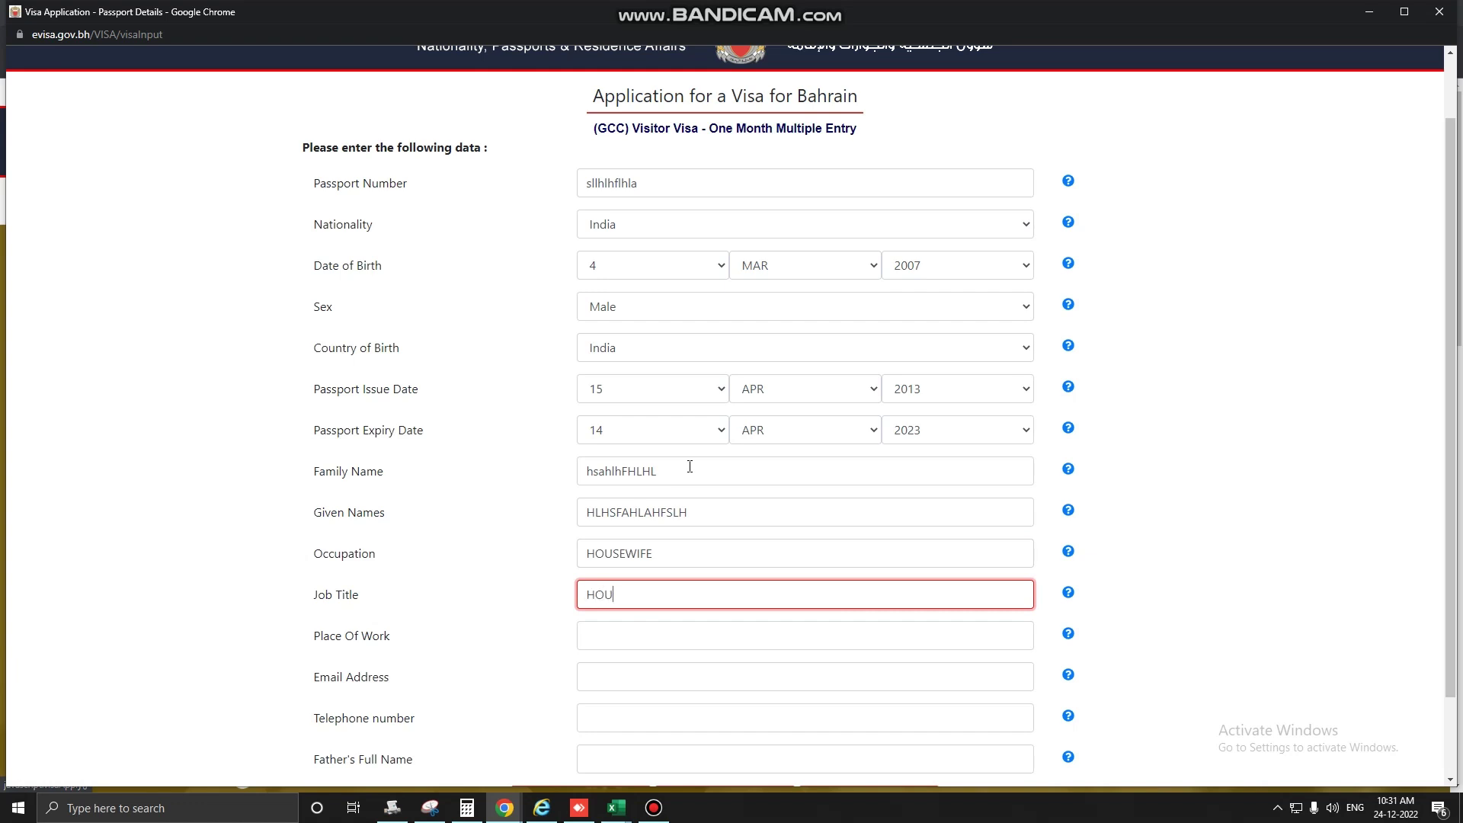
type("EW")
left_click(614, 594)
type("SEWIFE")
Fill in place of work, the applicant's email, telephone number and father's name, then submit the form.
left_click(674, 644)
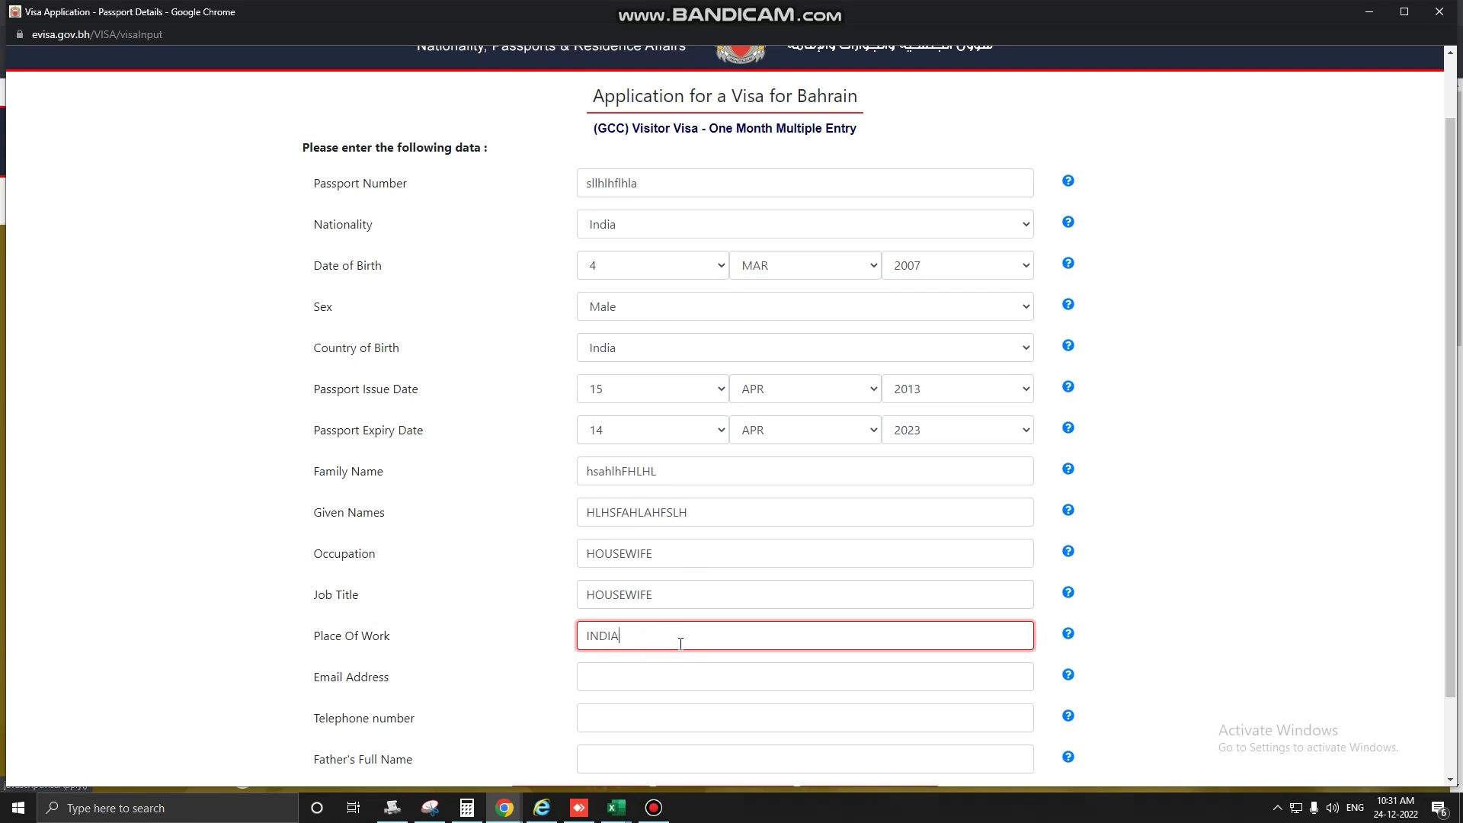
scroll(680, 644, "down", 2)
left_click(635, 584)
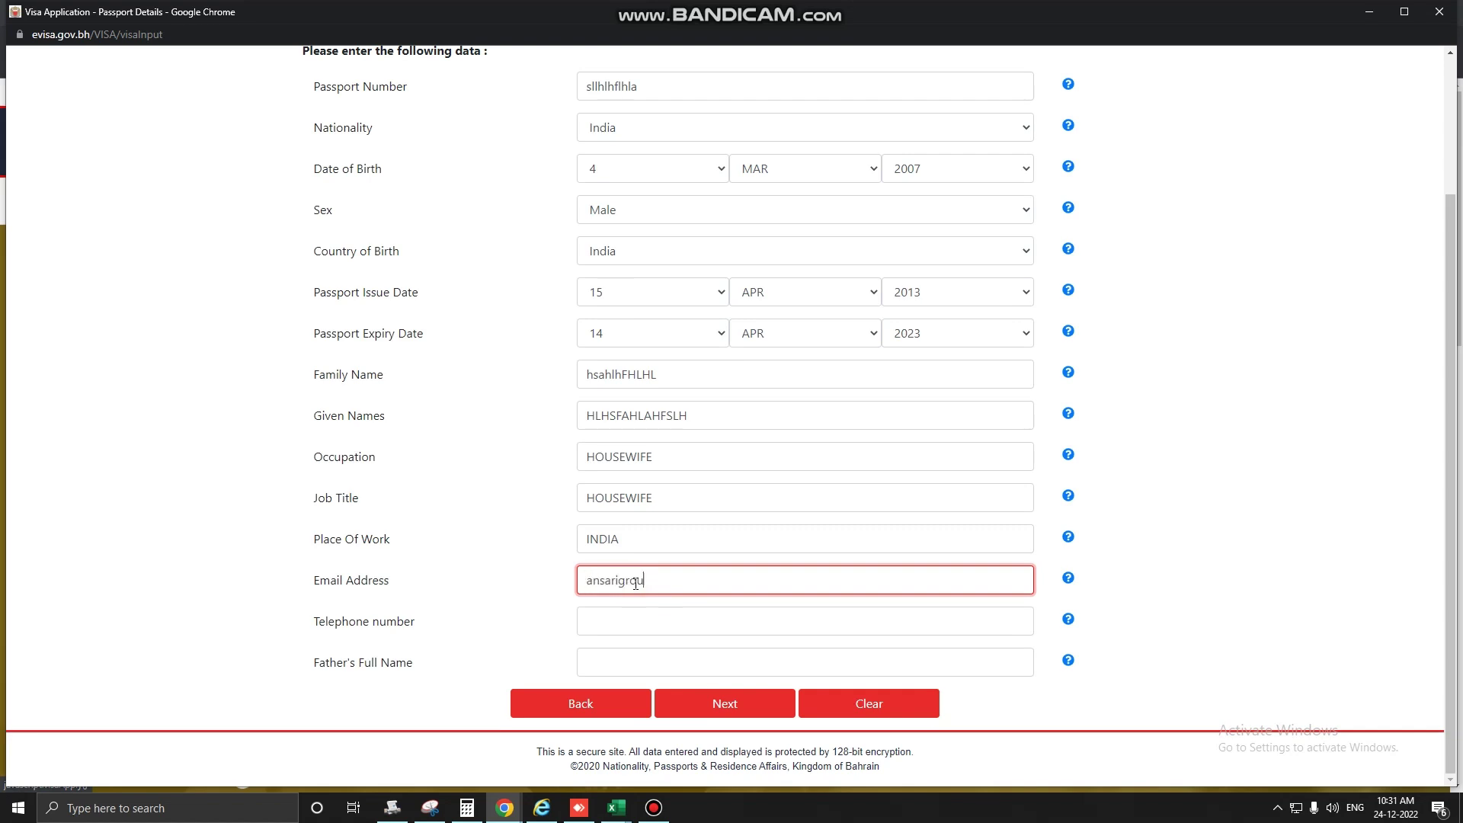
left_click(642, 619)
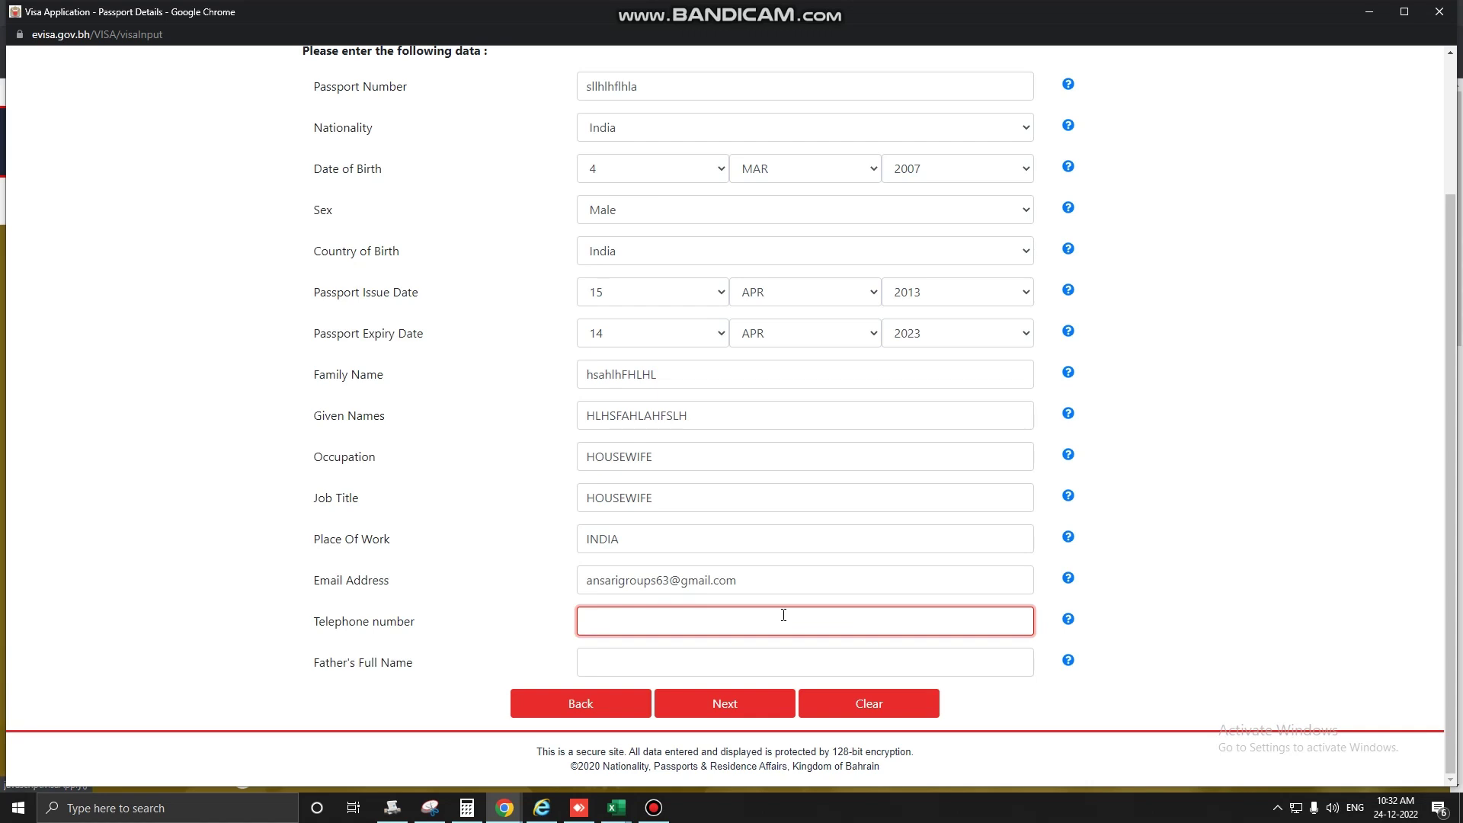
left_click(674, 657)
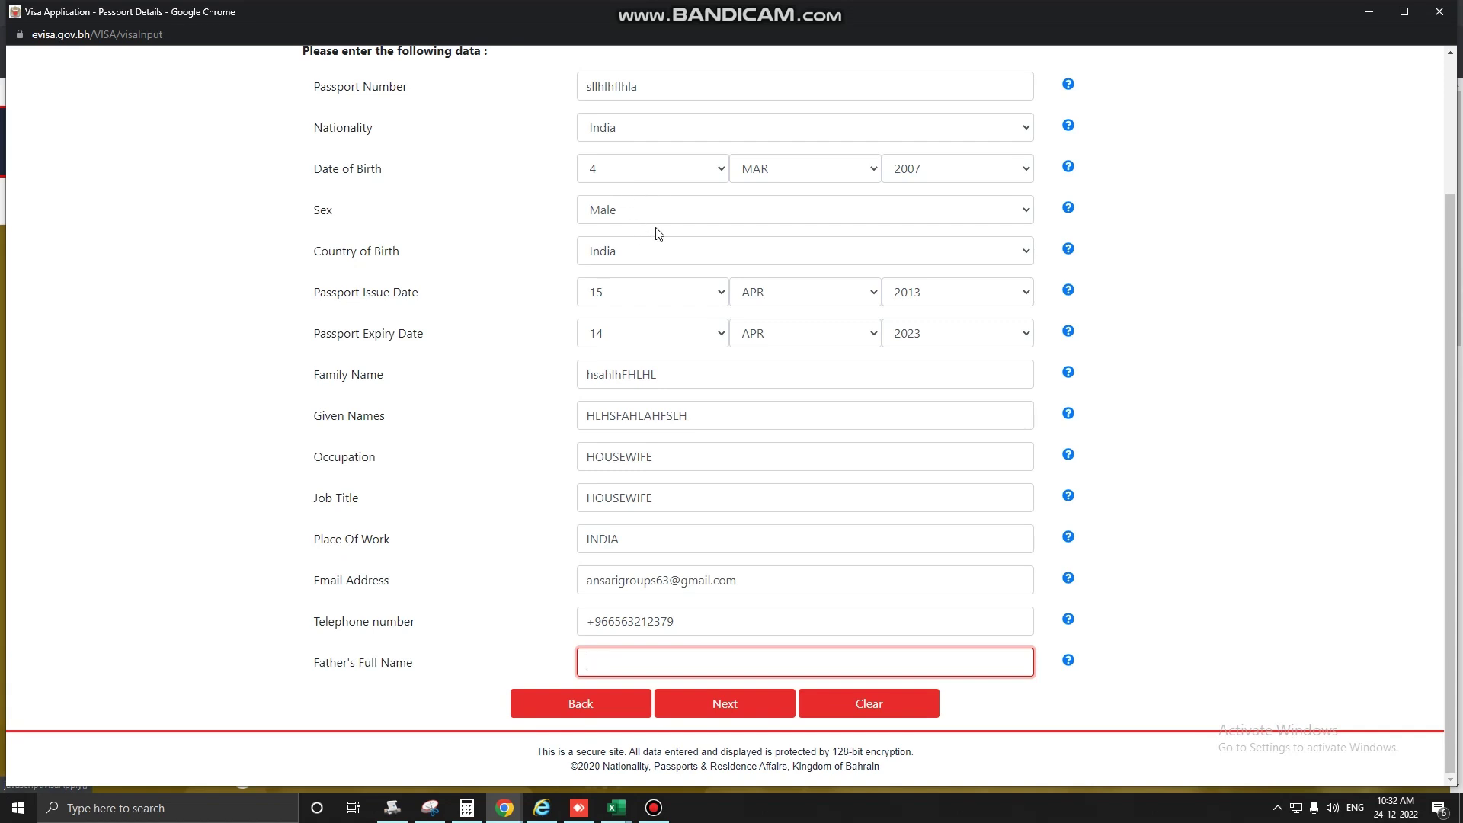
scroll(651, 274, "up", 1)
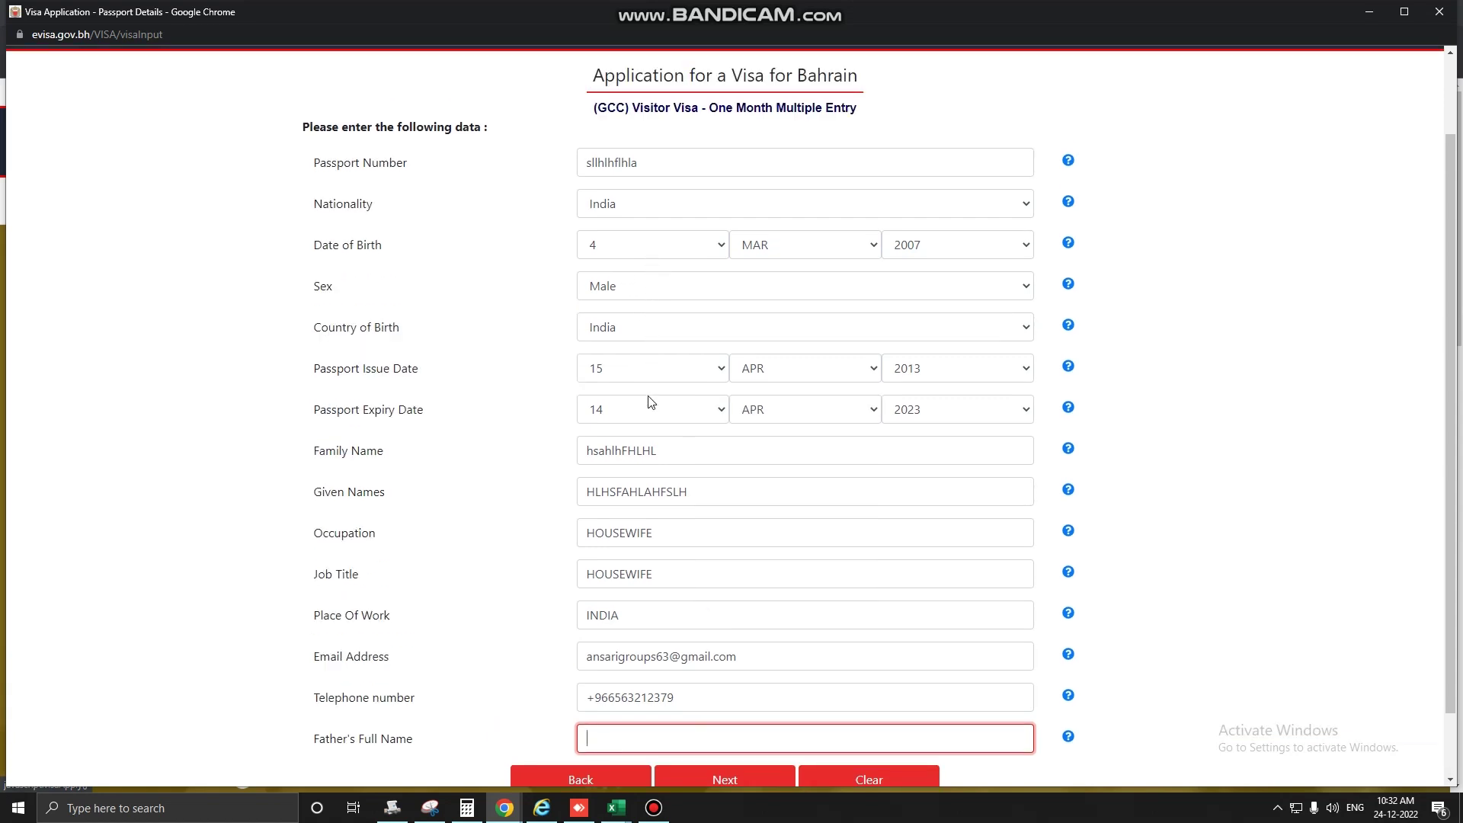
scroll(533, 548, "down", 1)
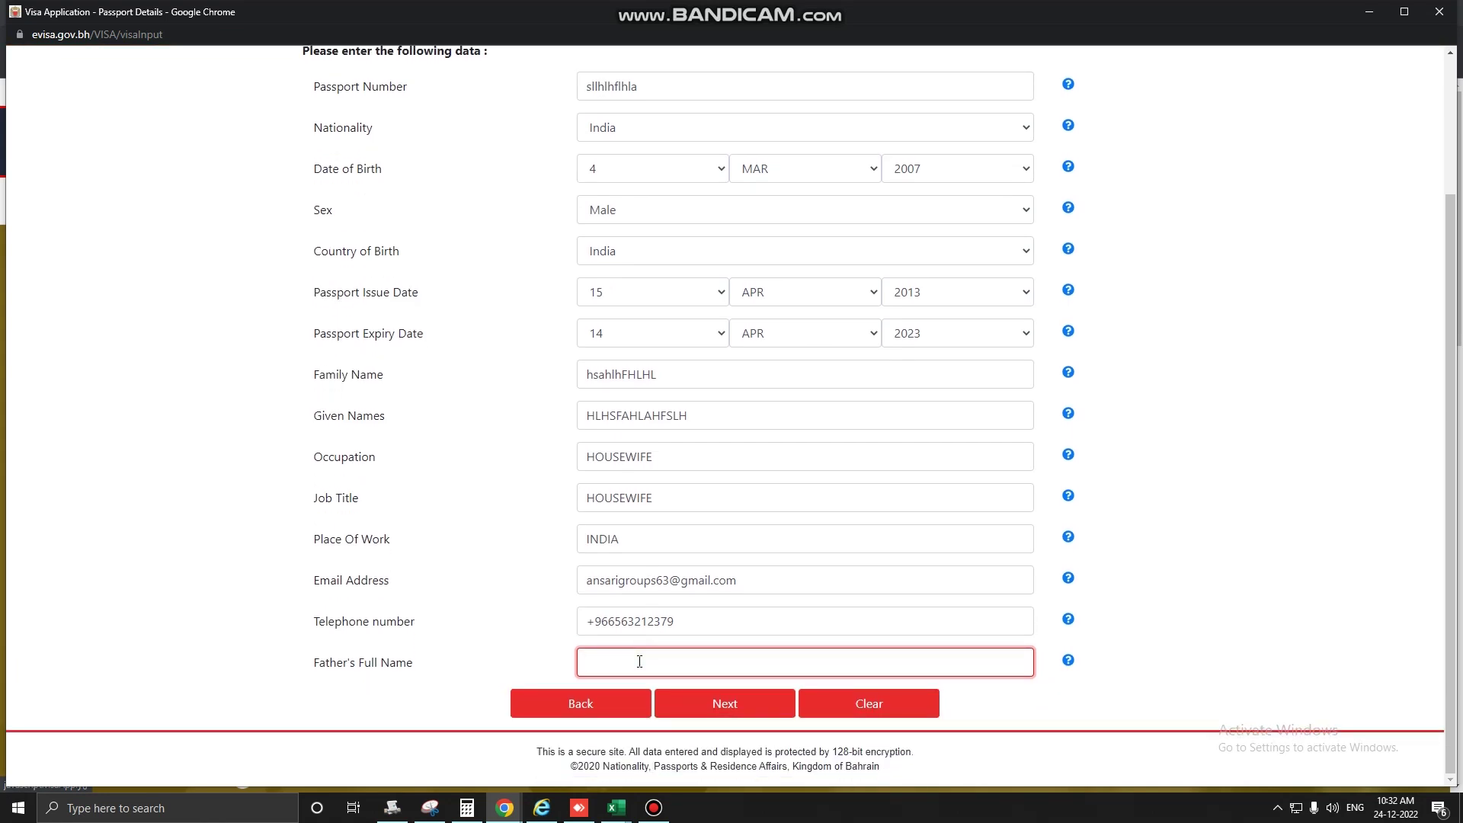
type("uned")
left_click(747, 715)
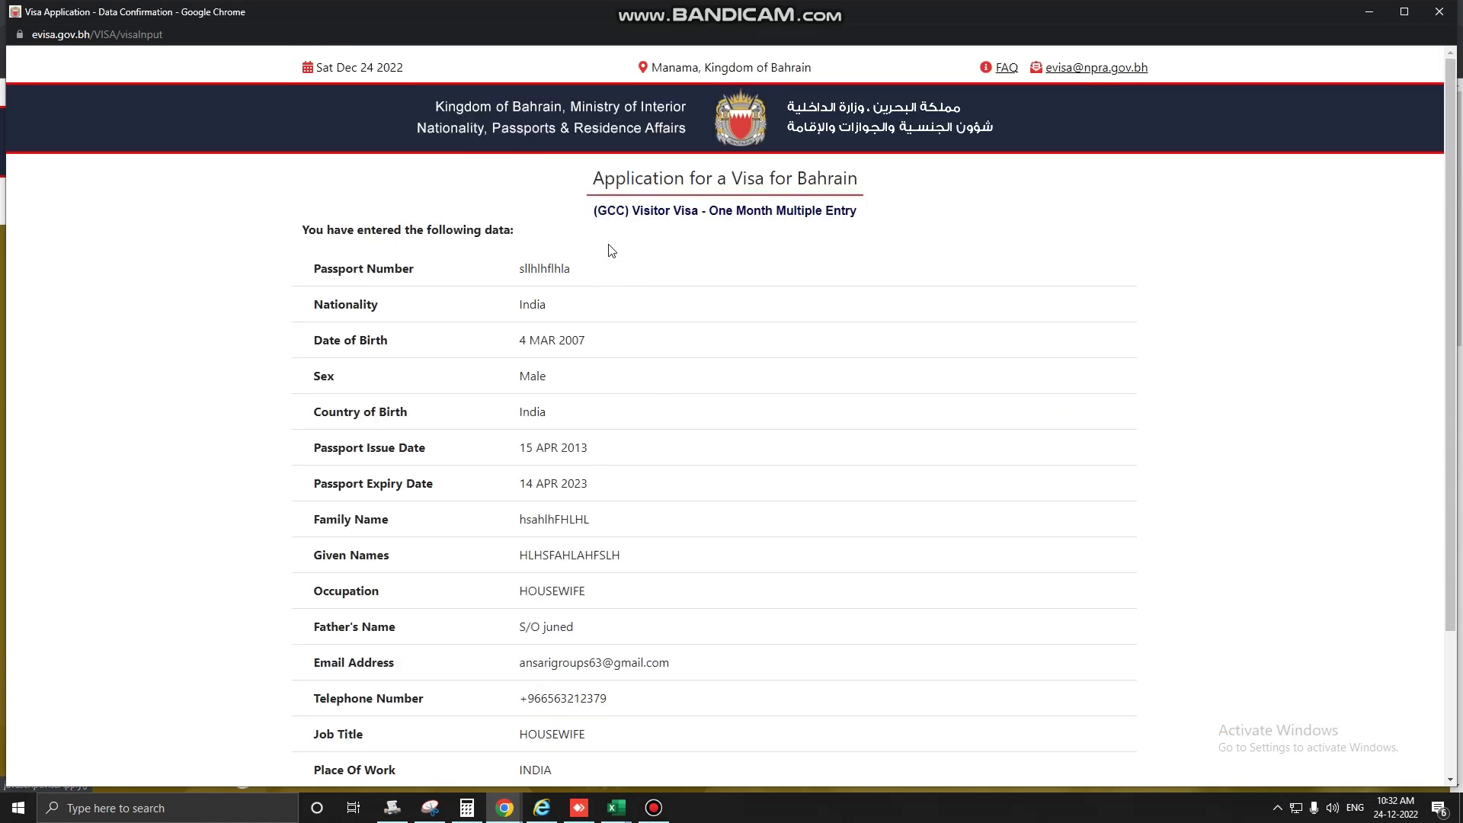
Scroll through the Data Confirmation page to review the details, including passport issue date 15 APR 2013.
scroll(640, 277, "down", 3)
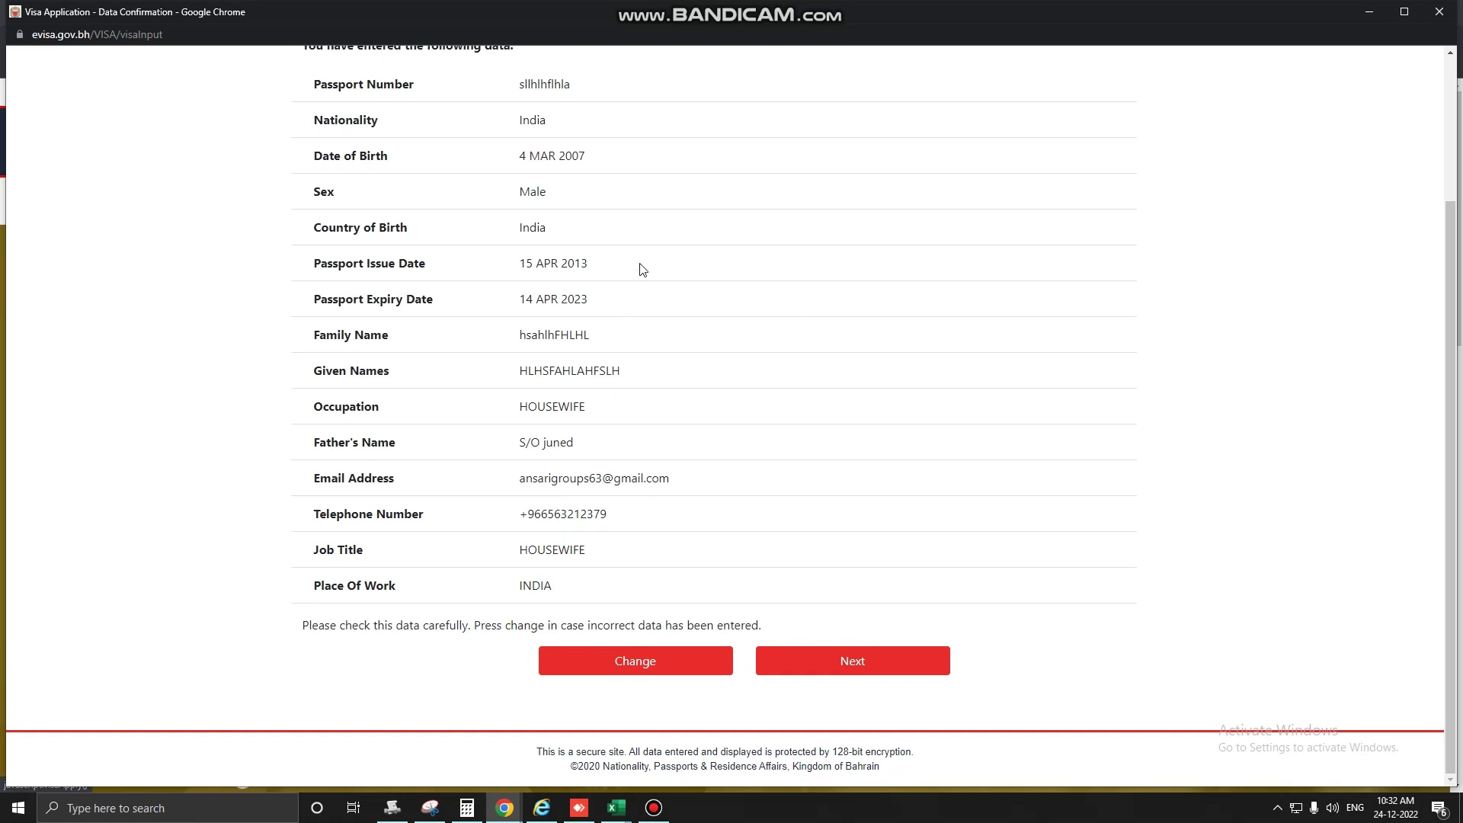
scroll(649, 332, "up", 2)
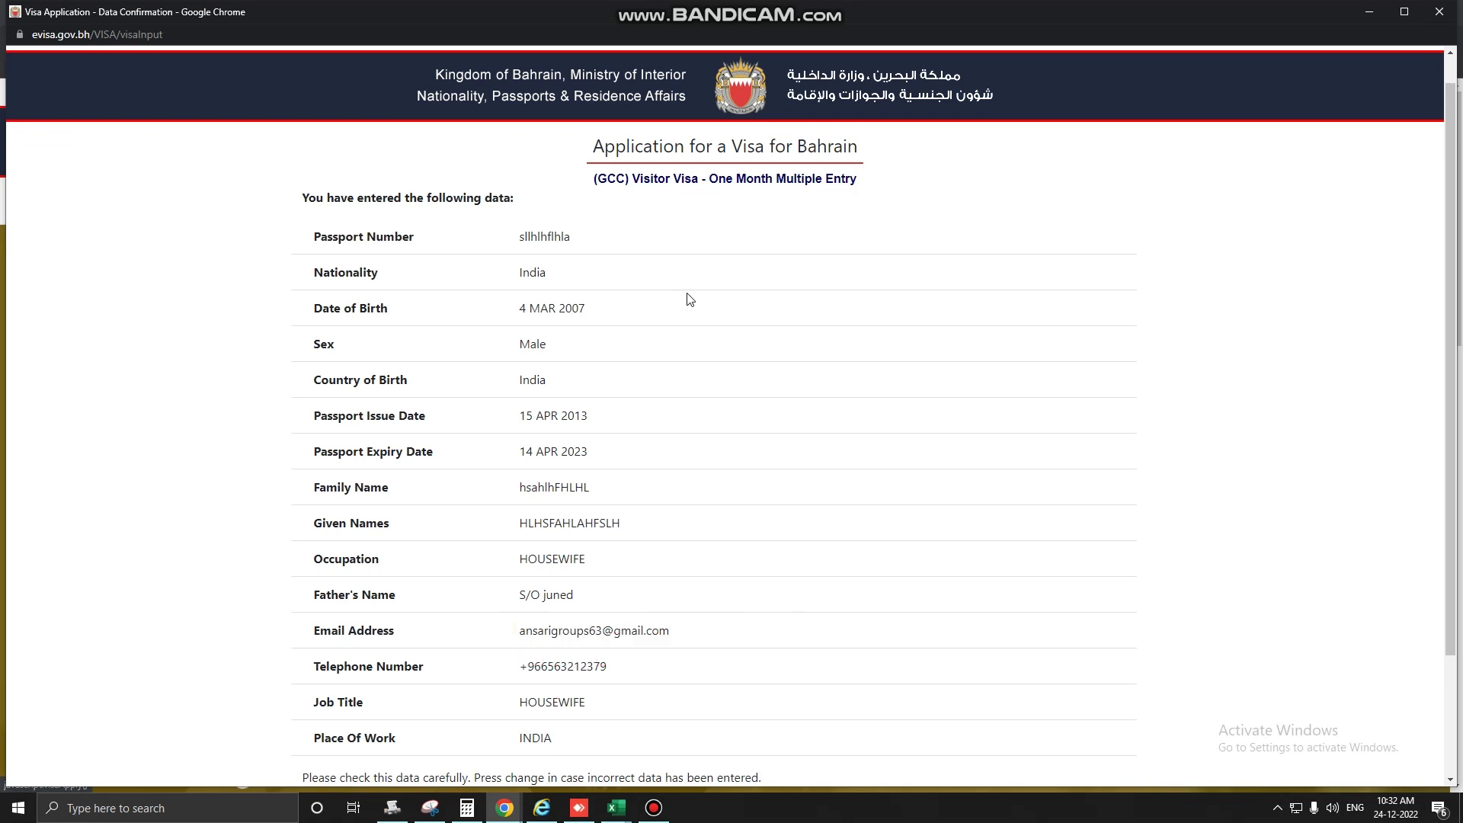
scroll(661, 358, "down", 2)
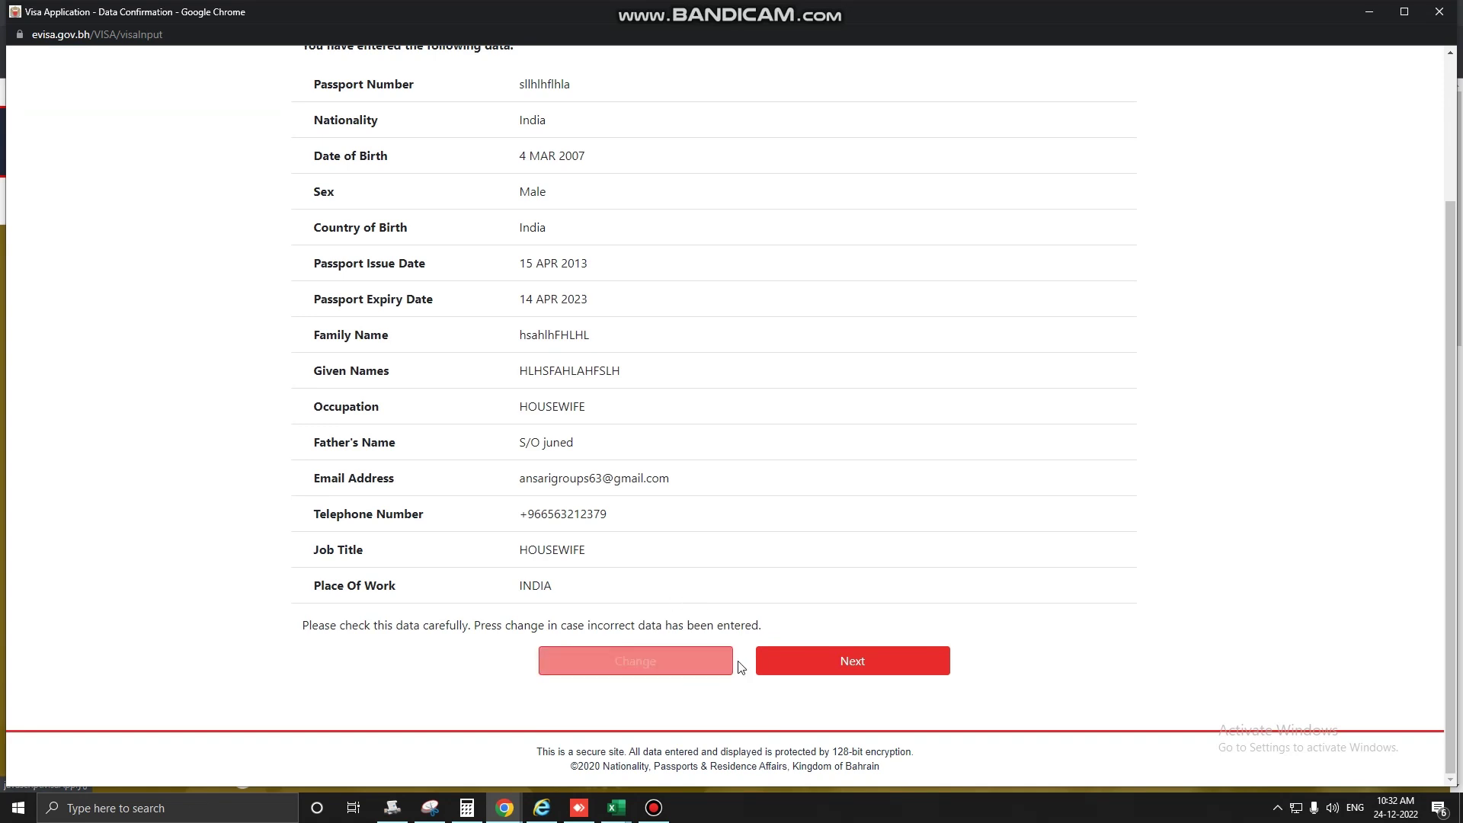
scroll(670, 499, "up", 1)
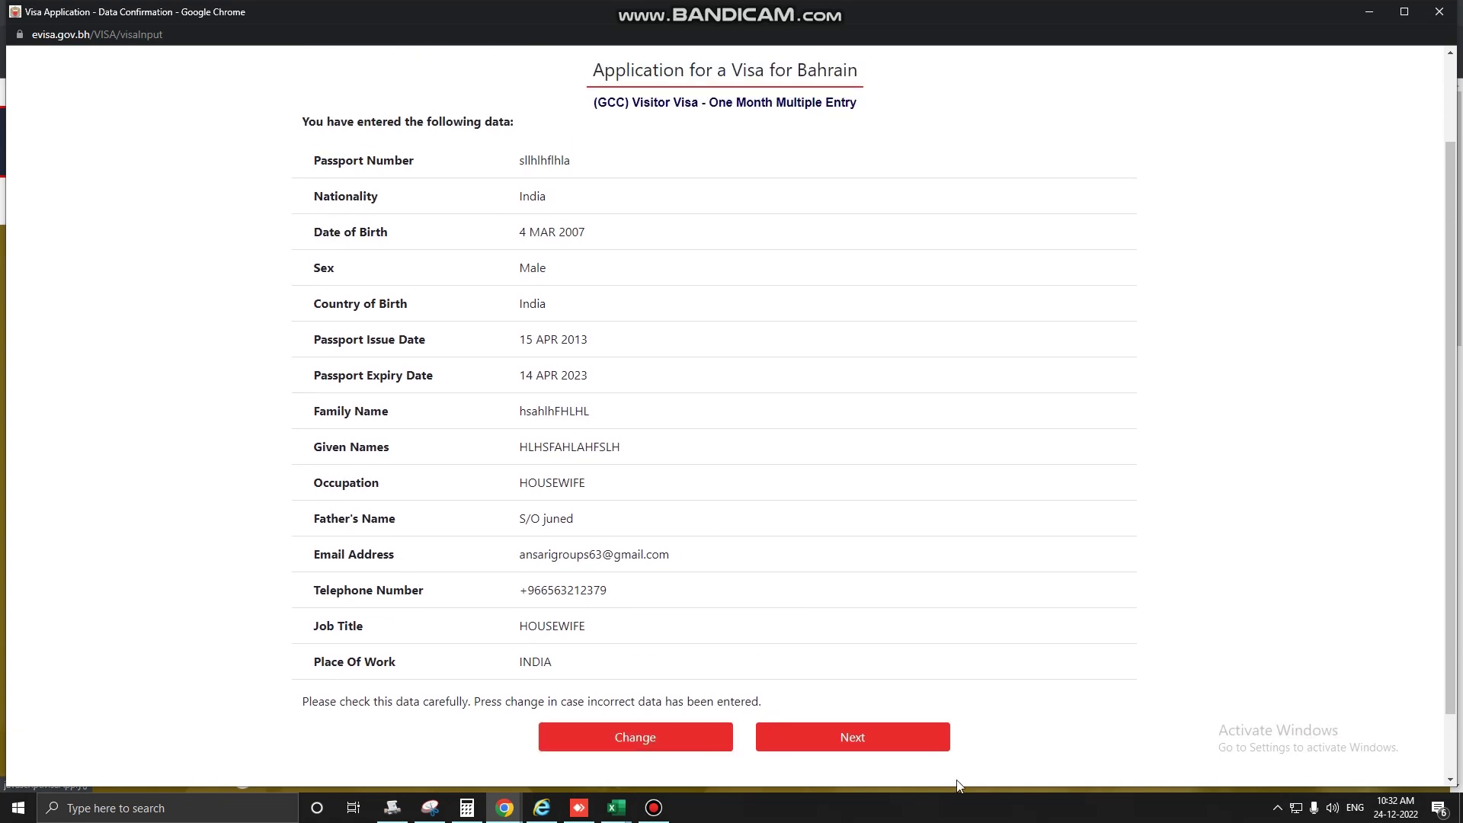
Confirm the entered data, then submit the attached documents to reach the 4.000 BD payment page.
left_click(884, 744)
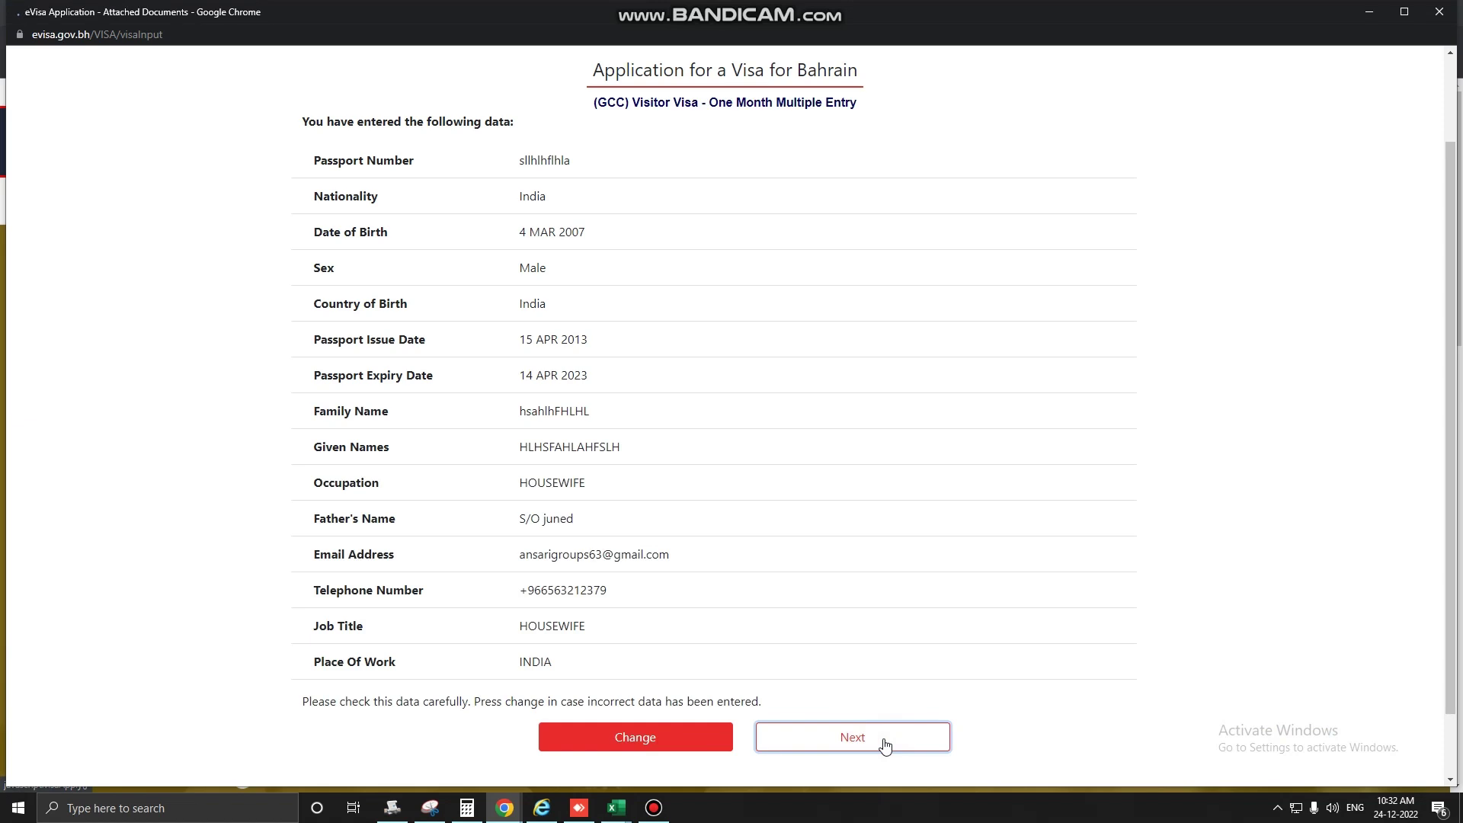
scroll(739, 656, "down", 7)
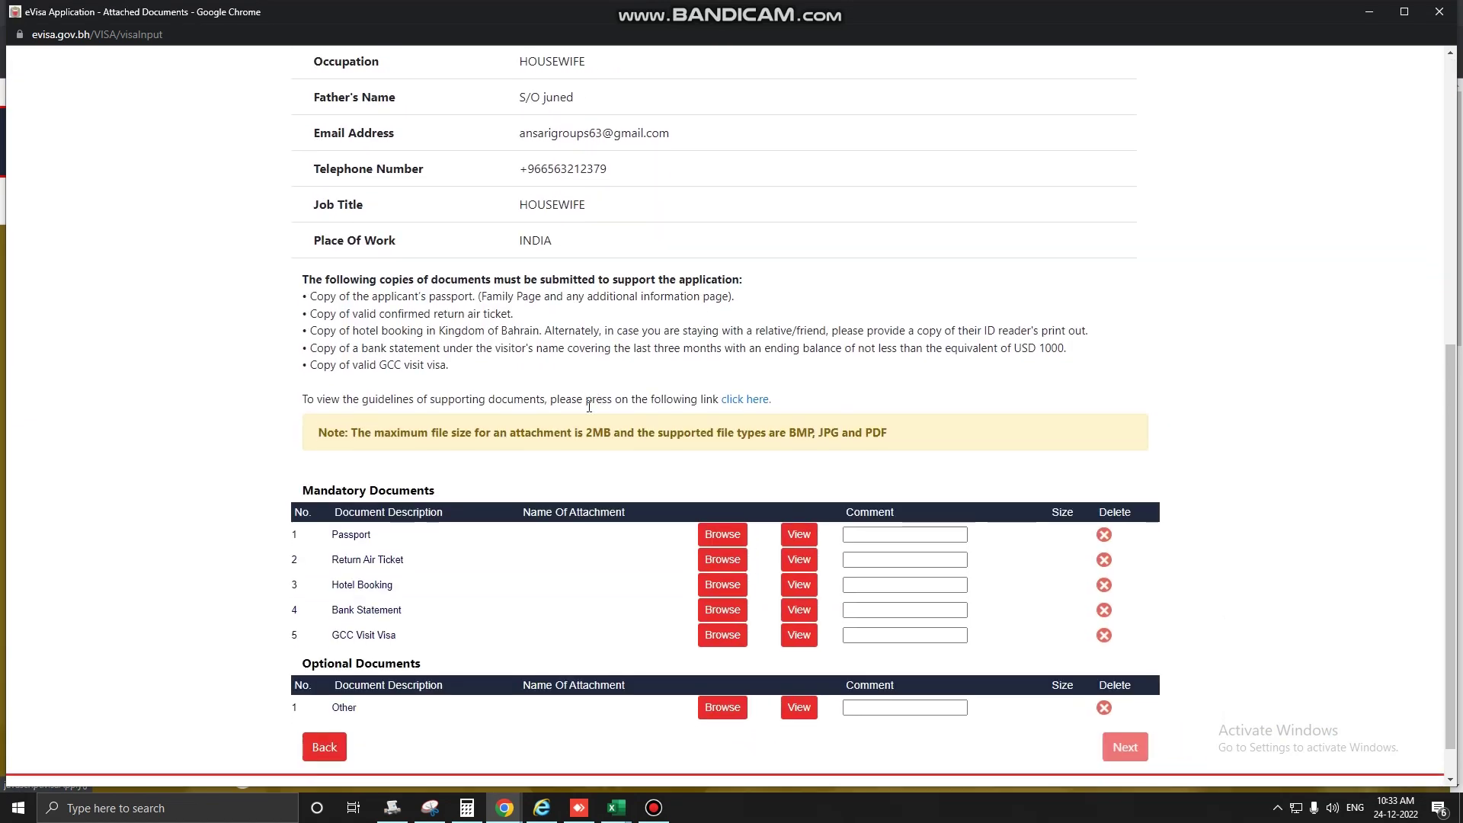
scroll(591, 408, "down", 1)
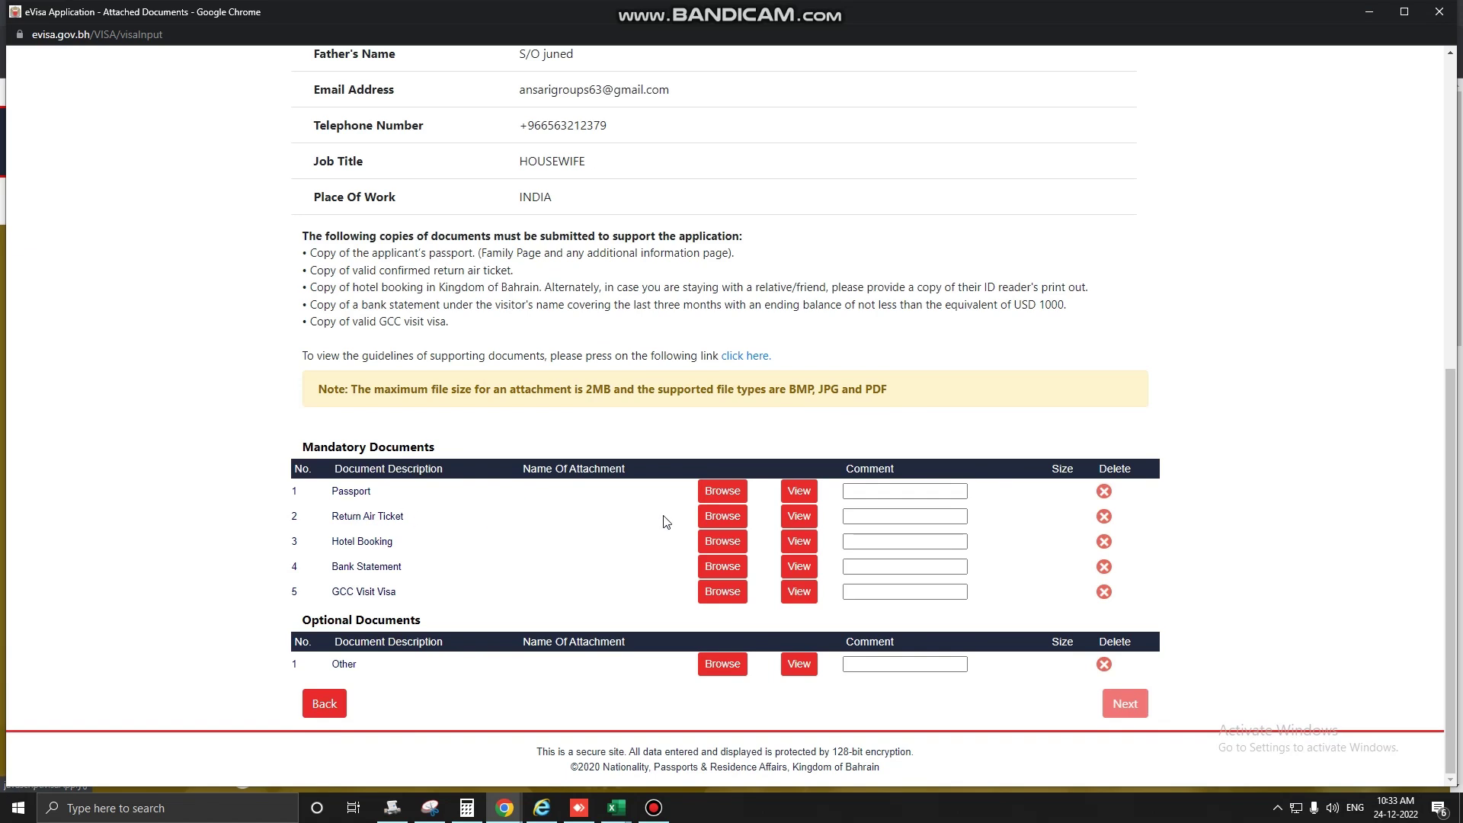
left_click(1124, 703)
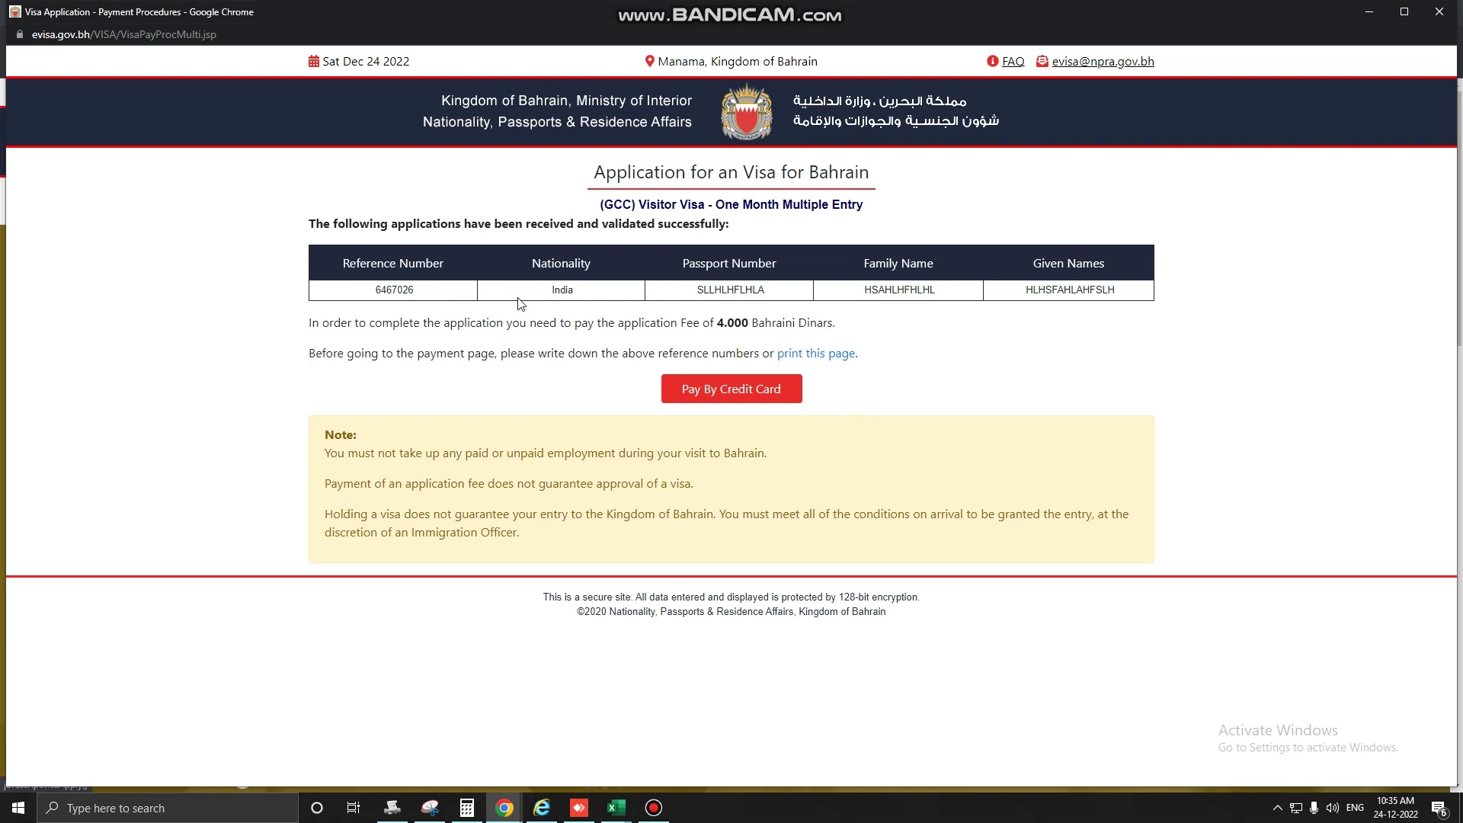
left_click(796, 387)
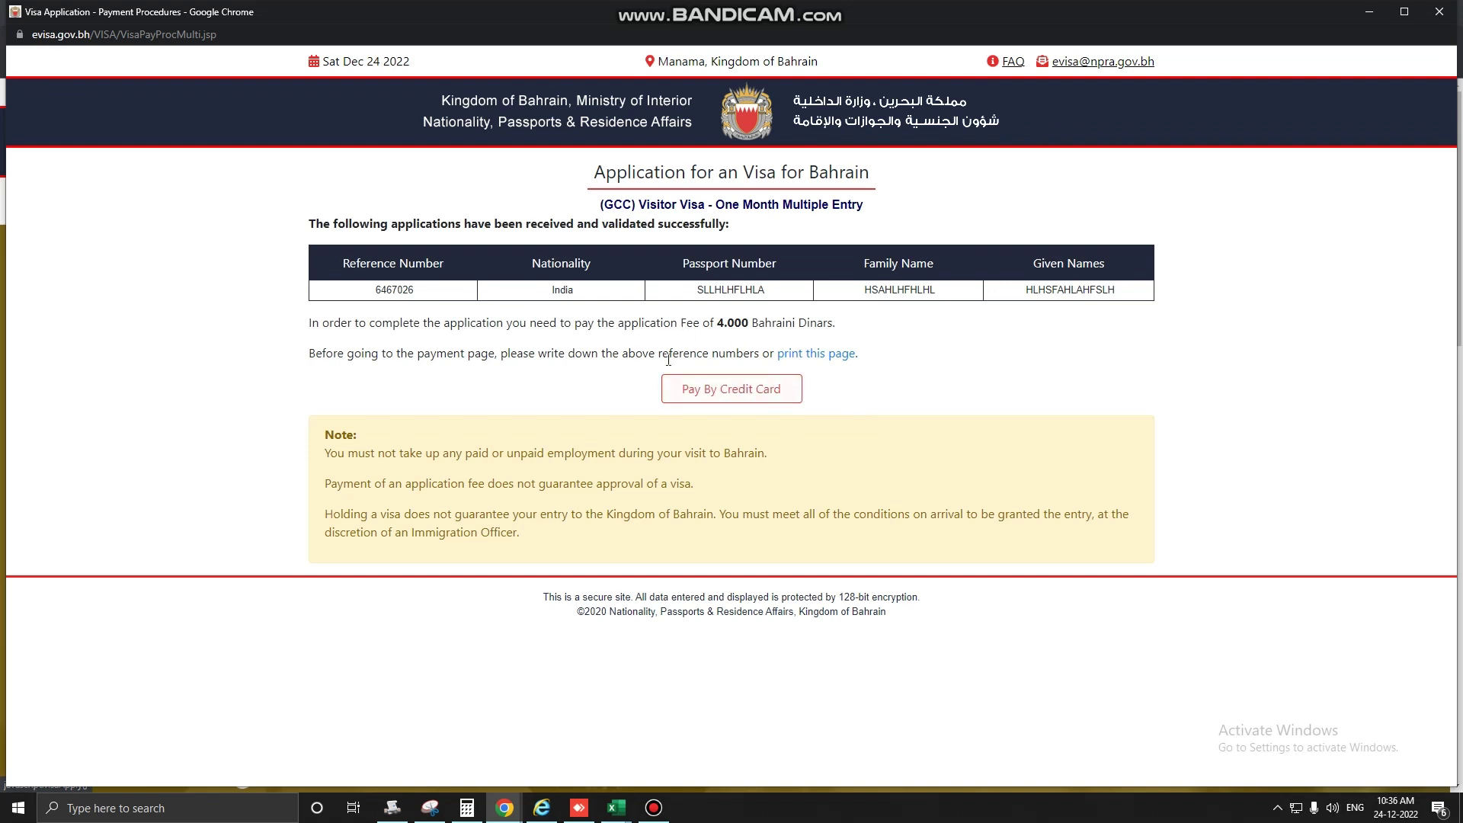